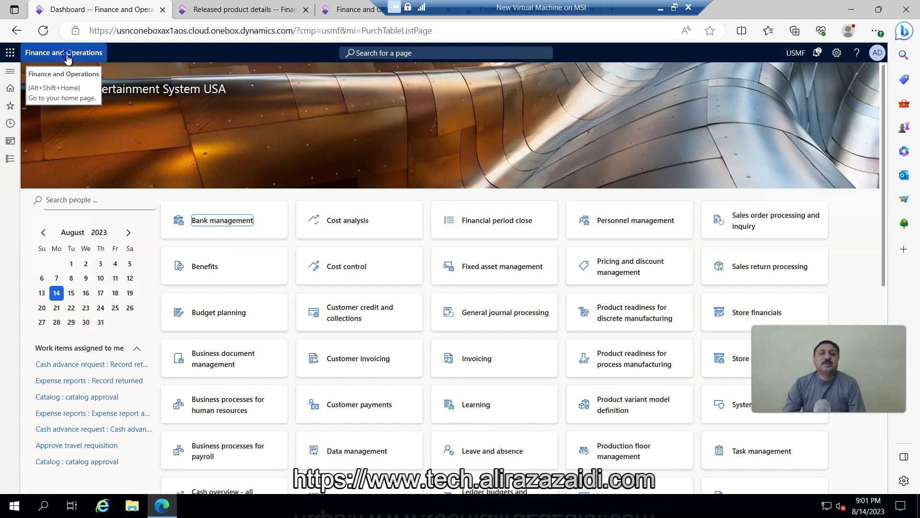
Start a new released product in Product information management with product number V_9994.
key("alt+F1")
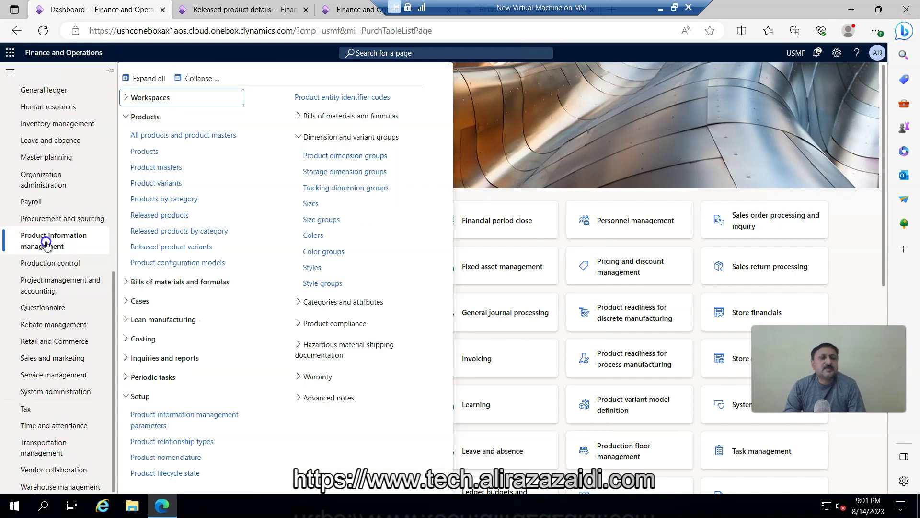
left_click(163, 215)
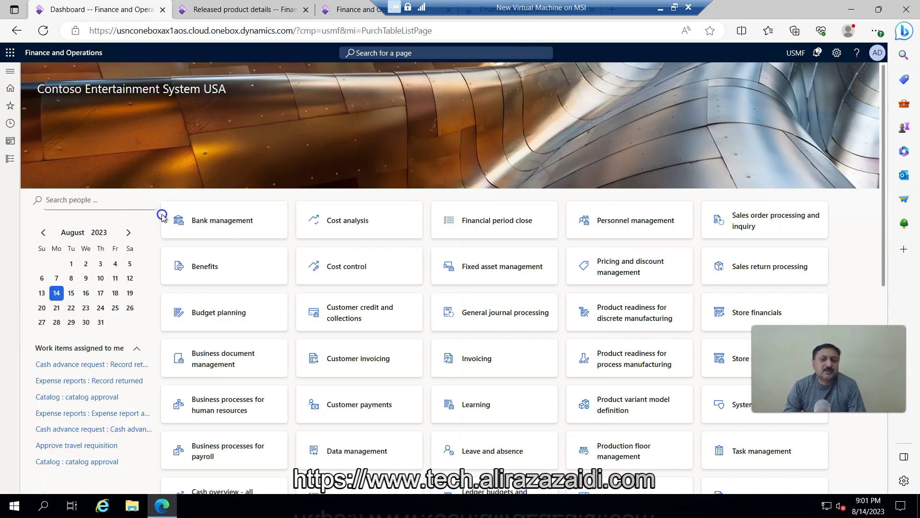
left_click(88, 76)
left_click(626, 207)
type("V")
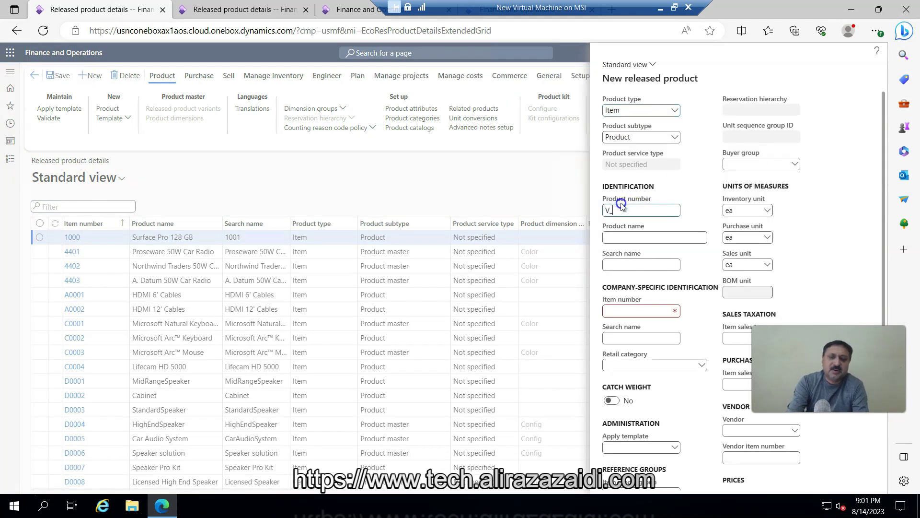
type("_")
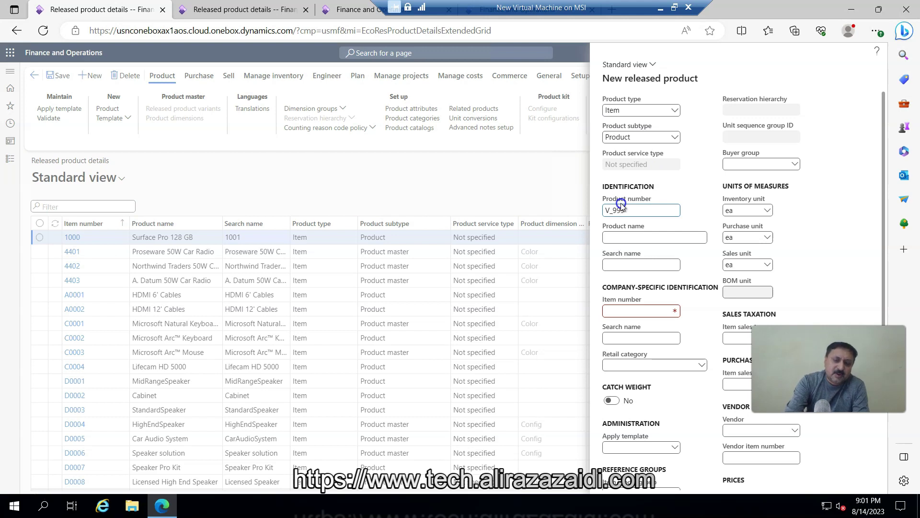
type("9994")
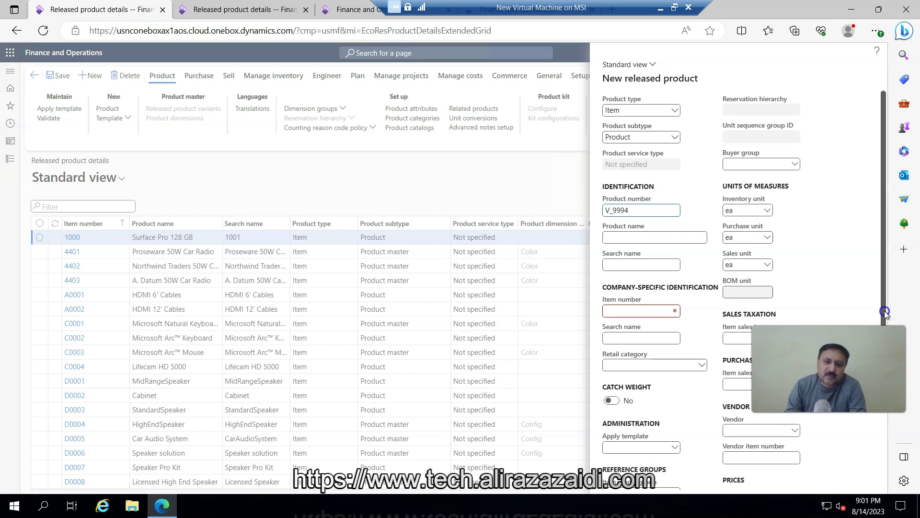
Reuse the product number V_9994 as the product name of the new released product.
left_click(642, 236)
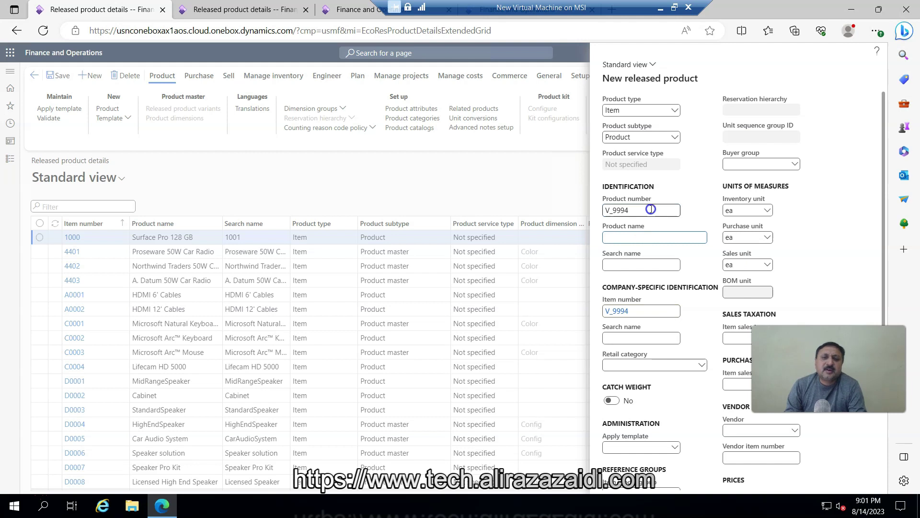
left_click_drag(648, 210, 599, 211)
key("ctrl+c")
left_click(641, 236)
key("ctrl+v")
left_click(641, 263)
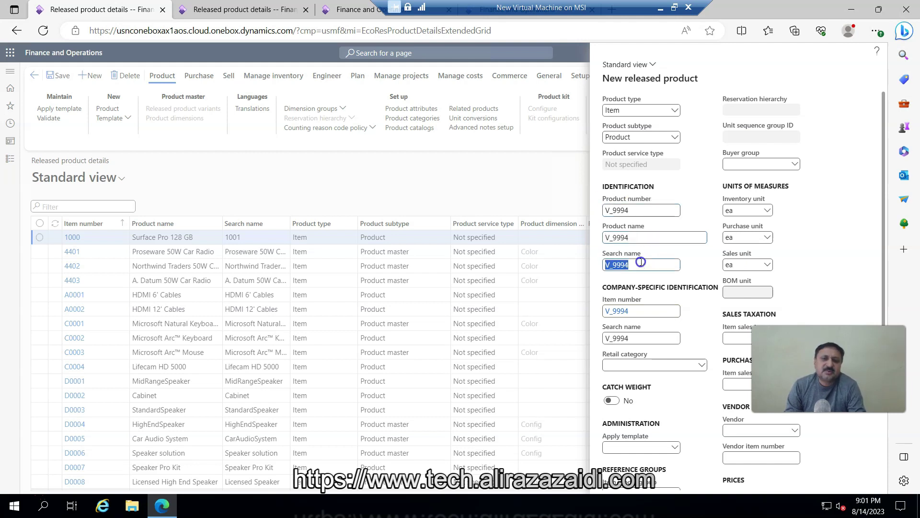
Set the new product's item model group to FIFO and its item group to Audio.
scroll(681, 336, "down", 3)
left_click(668, 386)
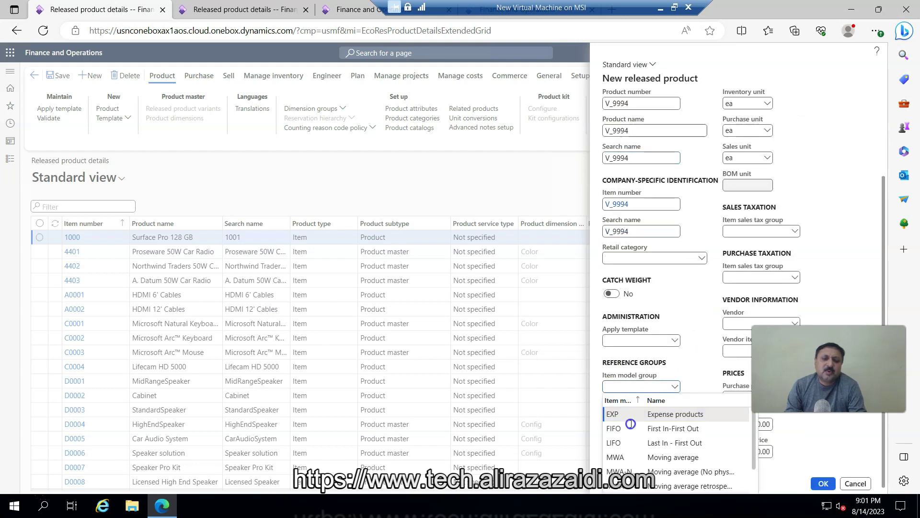
left_click(623, 428)
left_click(674, 416)
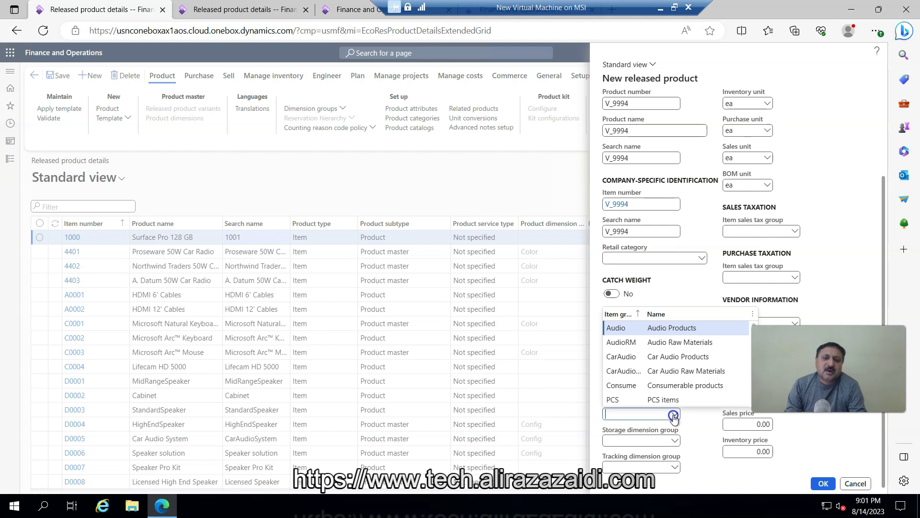
left_click(614, 328)
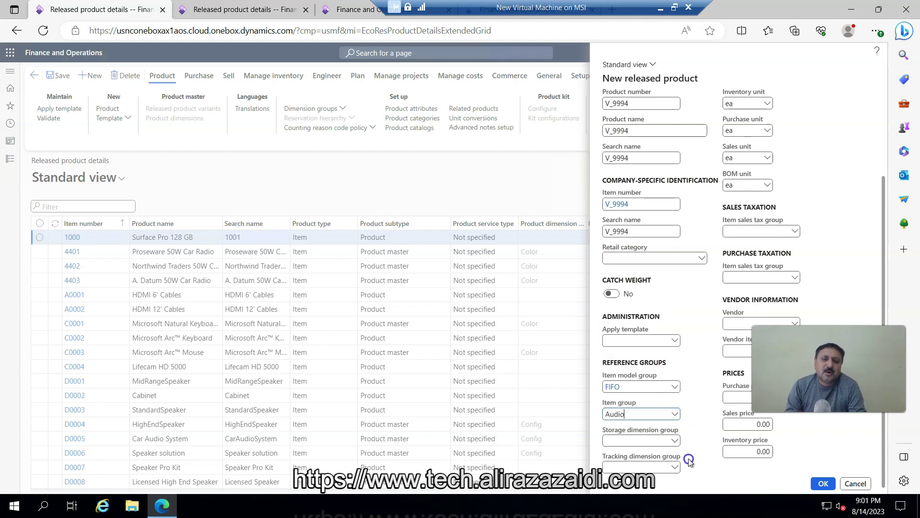
Set the storage dimension group to Ware and the tracking dimension group to Serial_V.
left_click(675, 440)
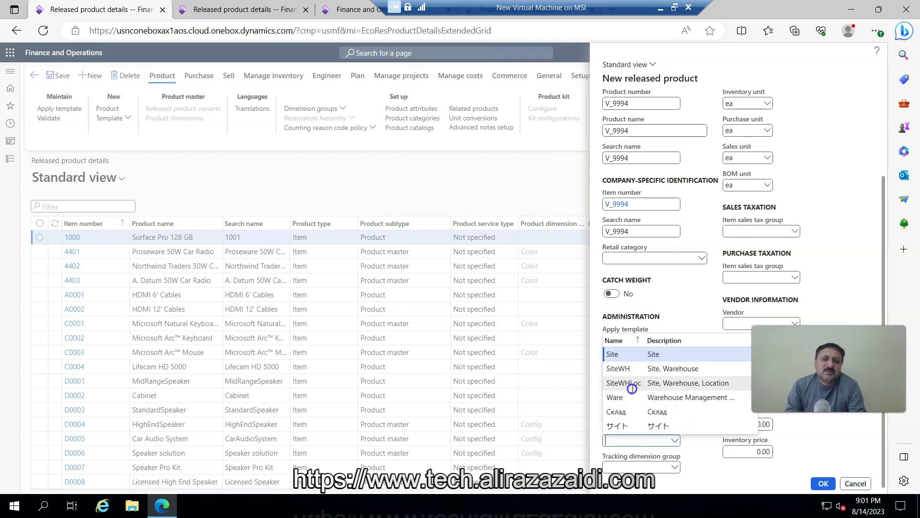
left_click(632, 397)
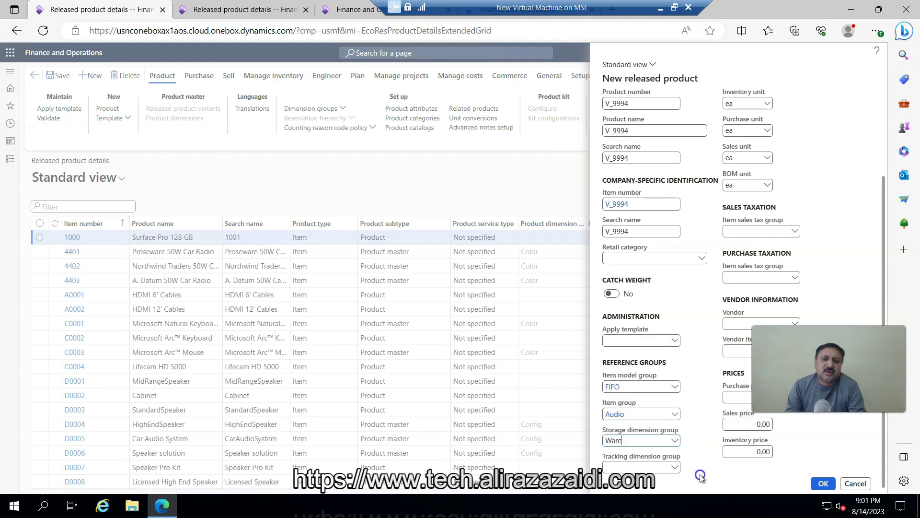
left_click(676, 468)
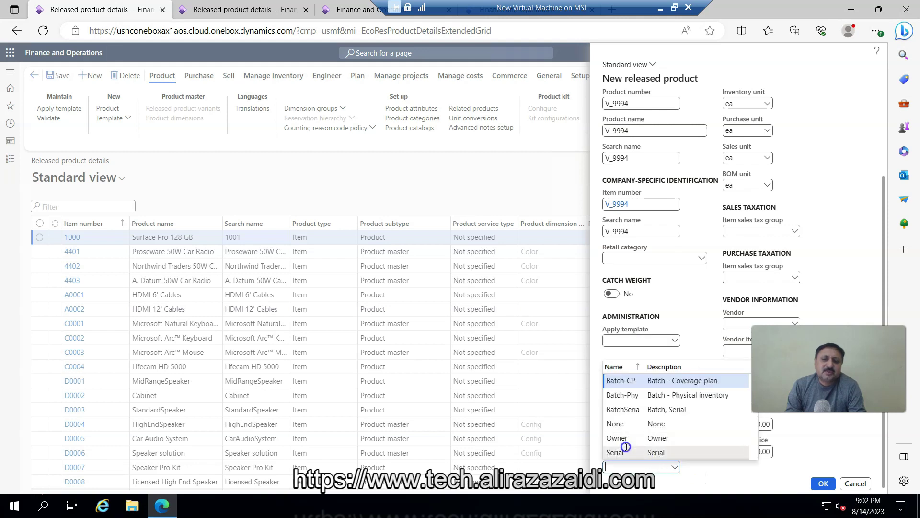
scroll(626, 447, "down", 3)
scroll(631, 451, "up", 3)
scroll(631, 452, "down", 3)
left_click(623, 409)
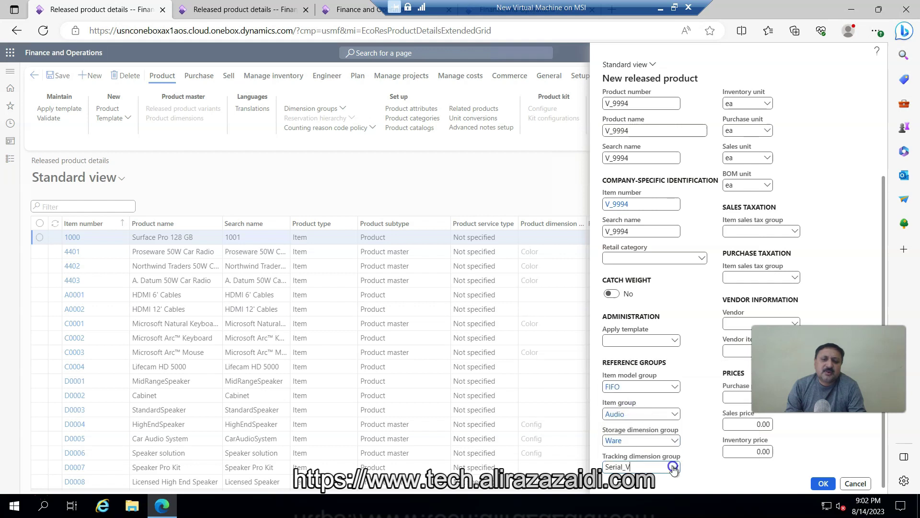
Assign the VSerial reservation hierarchy to the new product.
scroll(767, 196, "up", 3)
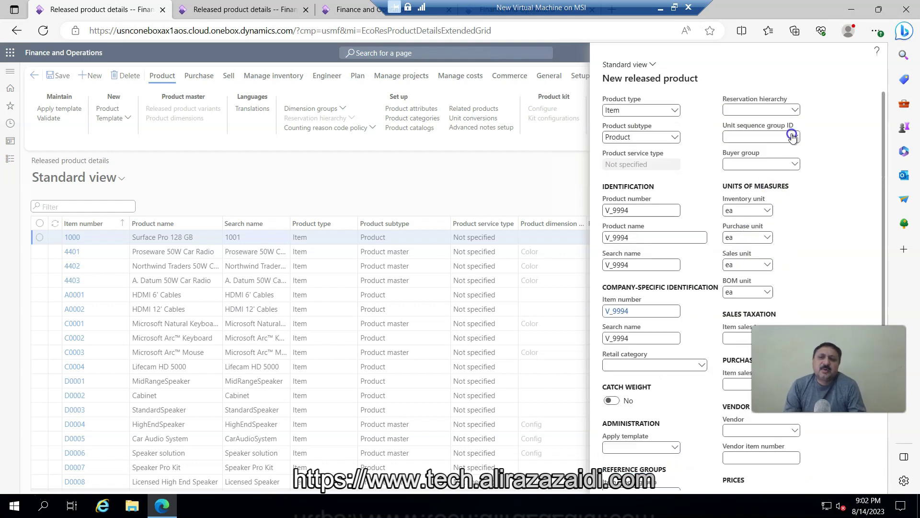
left_click(794, 111)
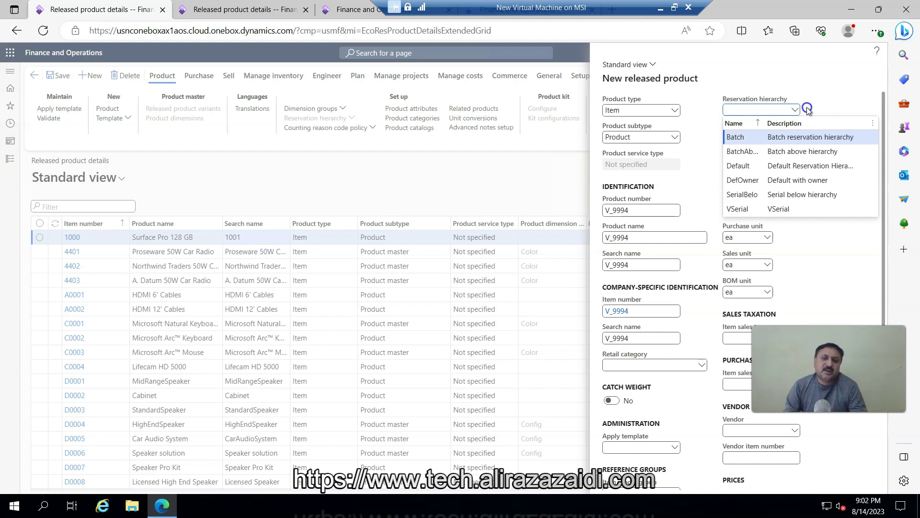
left_click(741, 208)
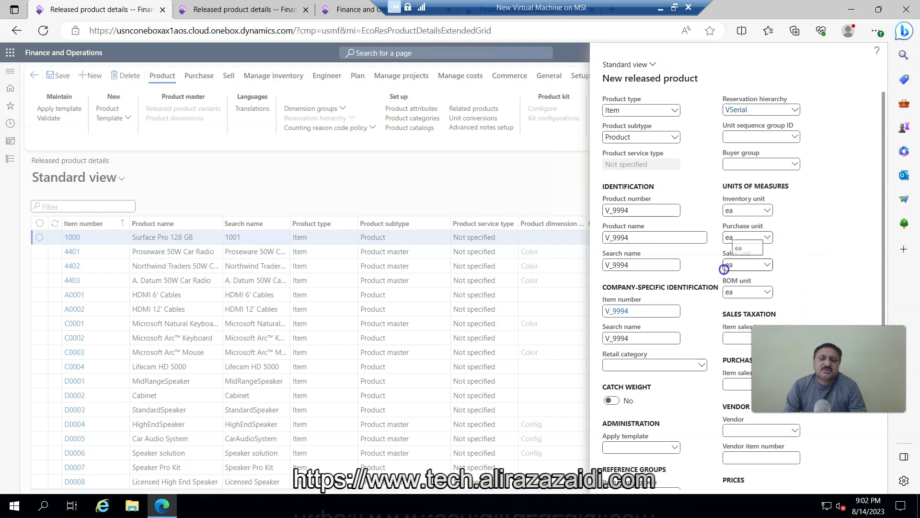
Set the purchase price to 10, the sales price to 20 and the inventory price to 15, and create the product.
scroll(804, 262, "down", 2)
scroll(805, 264, "up", 2)
scroll(759, 221, "down", 2)
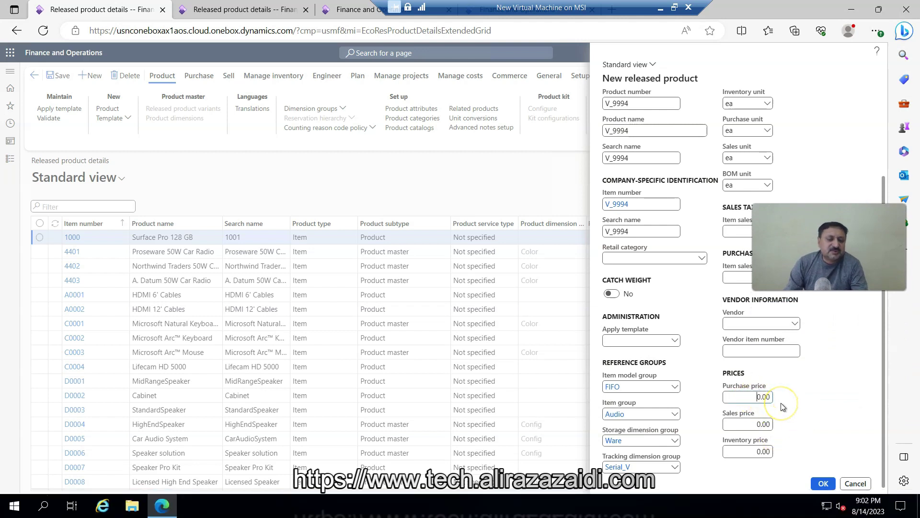
left_click(754, 424)
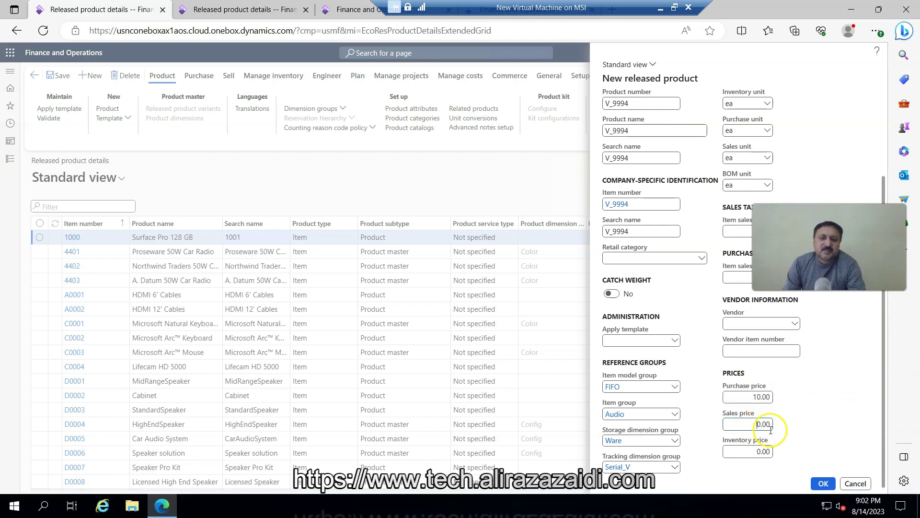
left_click(760, 451)
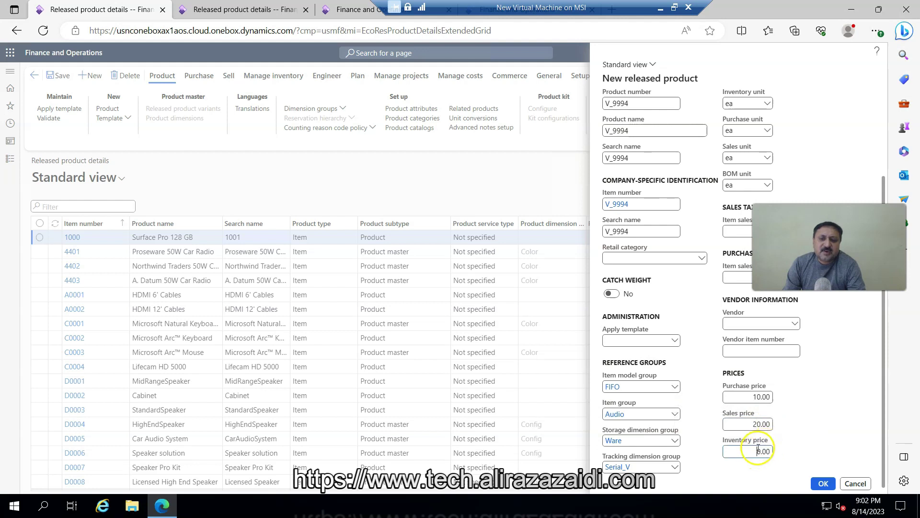
type("15")
left_click(824, 483)
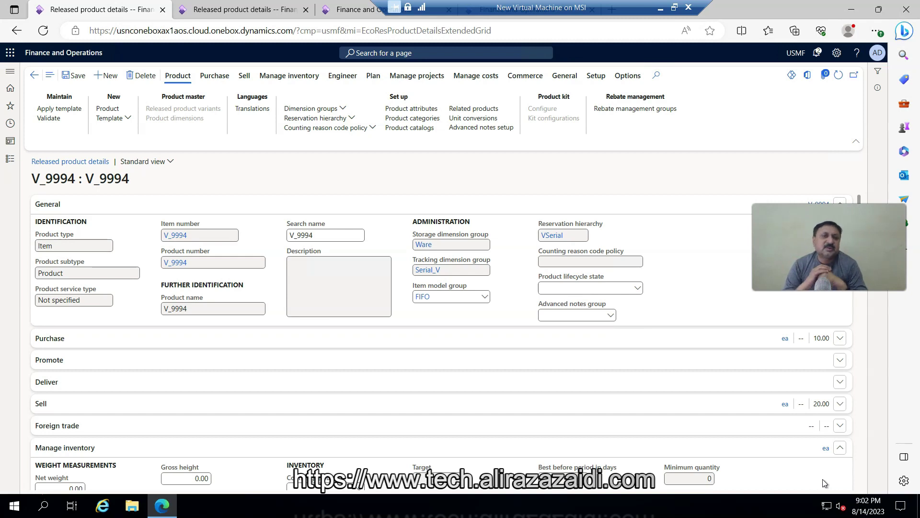
Add an intra-class unit conversion for product V_9994 defining 1 PL as 3 ea.
left_click(497, 119)
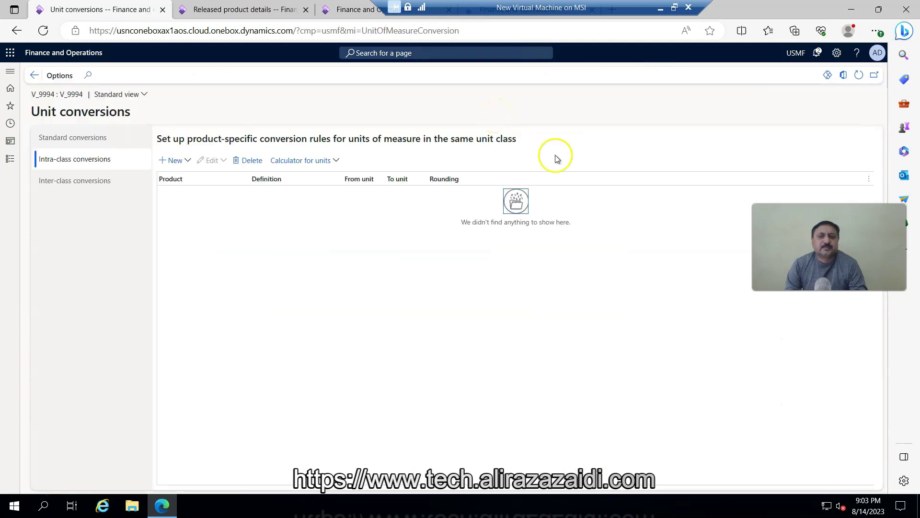
left_click(174, 160)
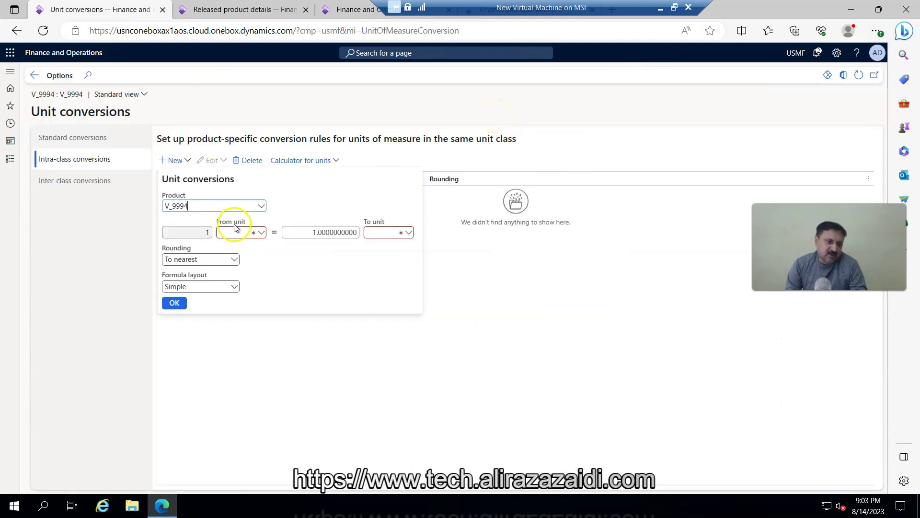
left_click(248, 234)
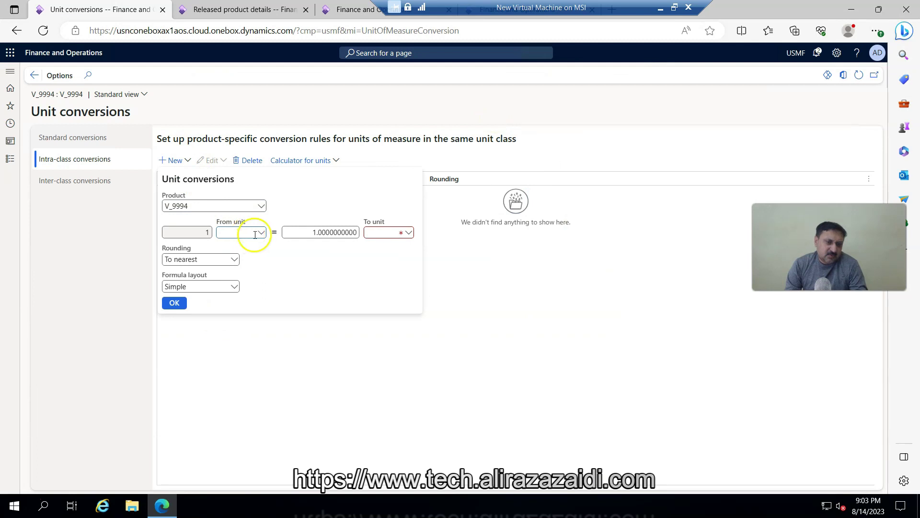
left_click(261, 233)
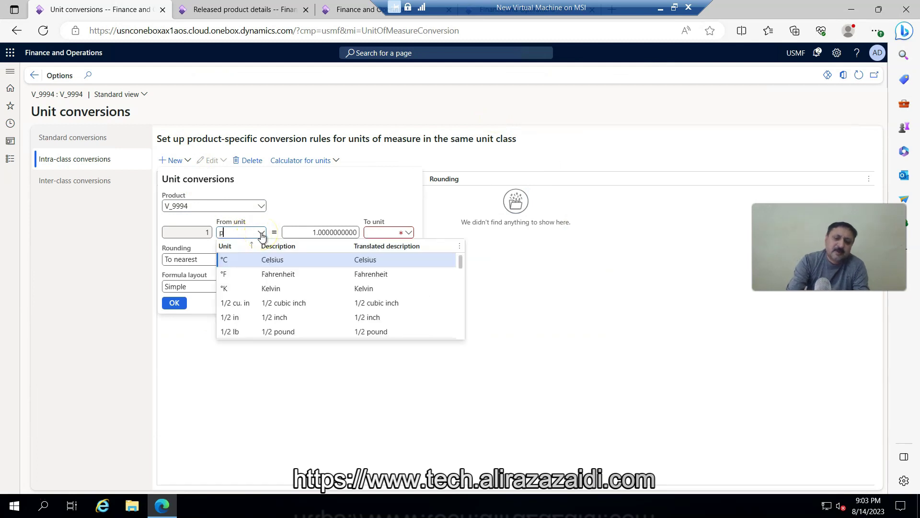
left_click(238, 258)
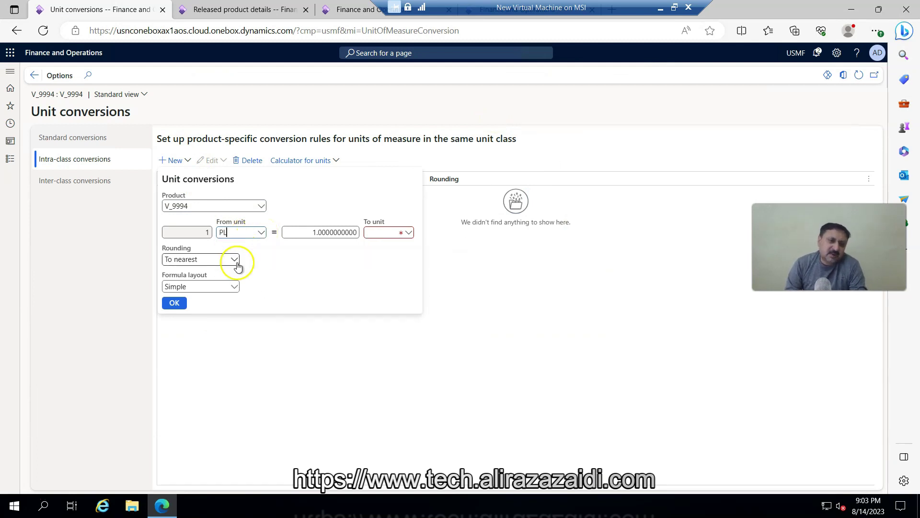
left_click(381, 233)
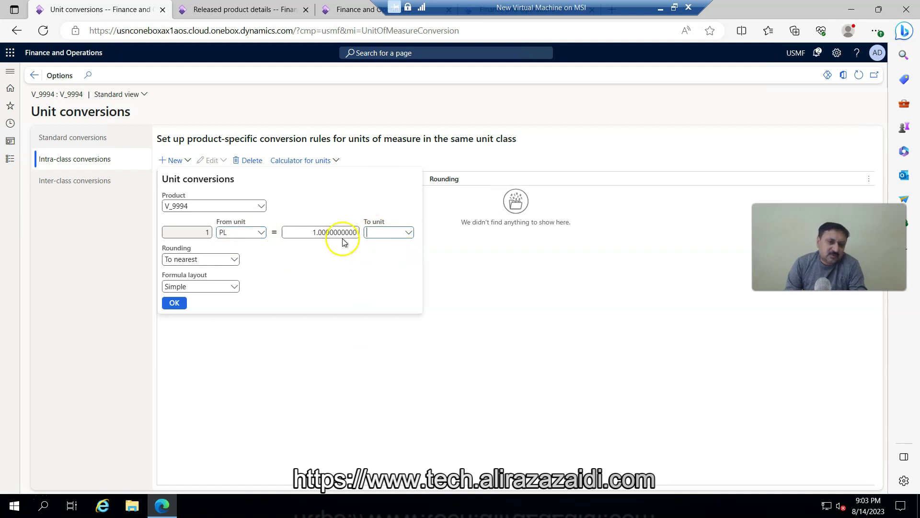
type("ea")
left_click(317, 235)
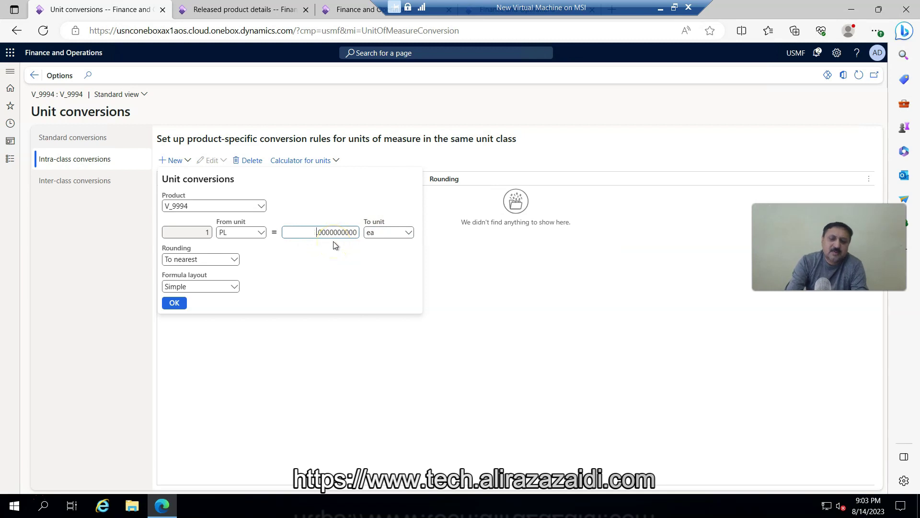
type("3")
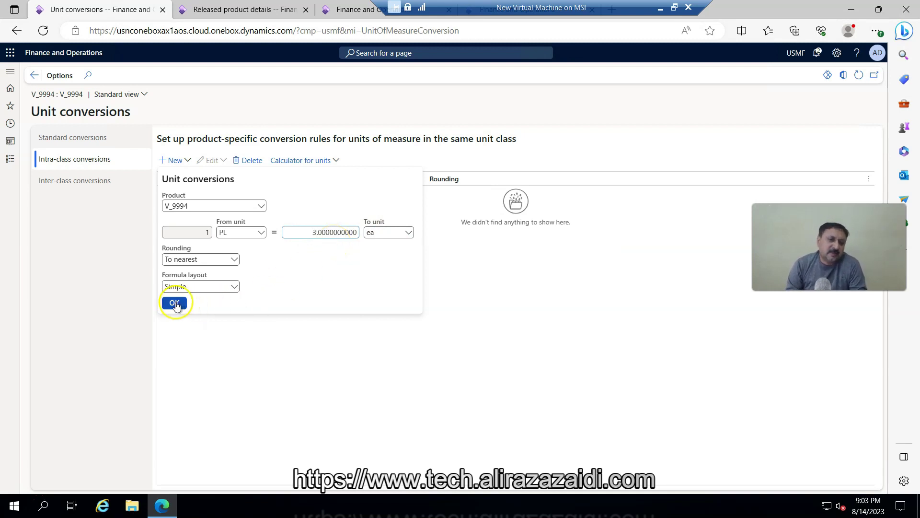
left_click(175, 304)
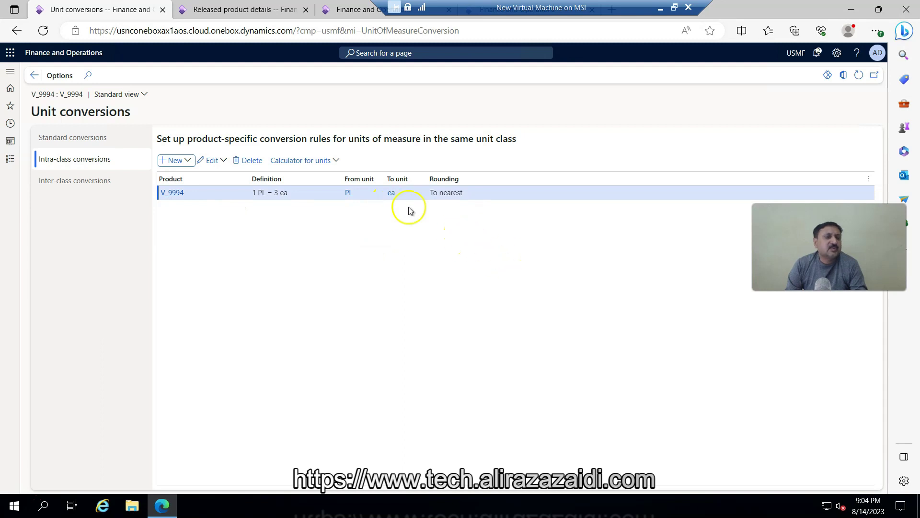
Return to the product details and set the serial number group for inventory tracking to VSerial.
left_click(35, 76)
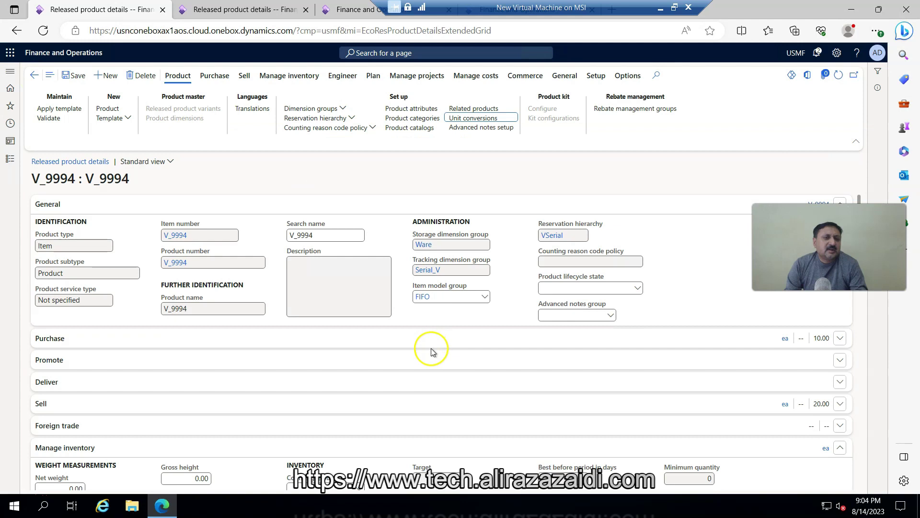
scroll(356, 346, "down", 5)
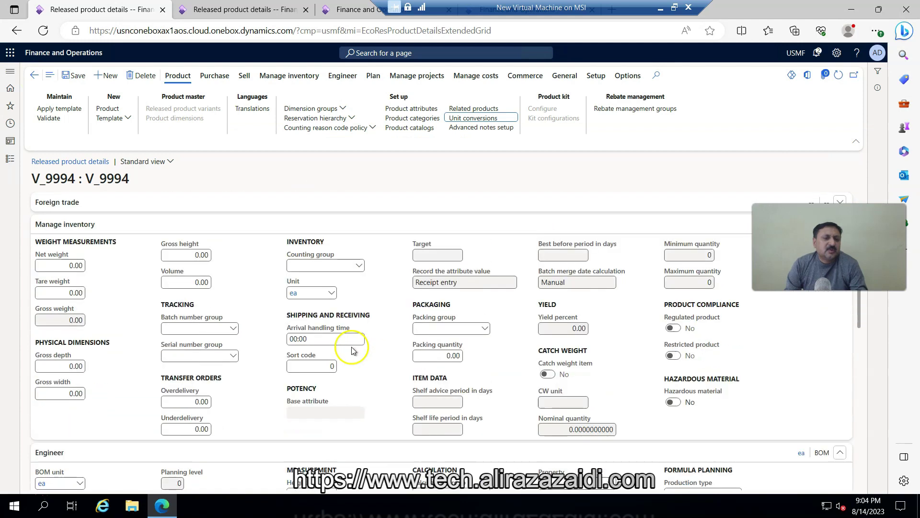
left_click(232, 356)
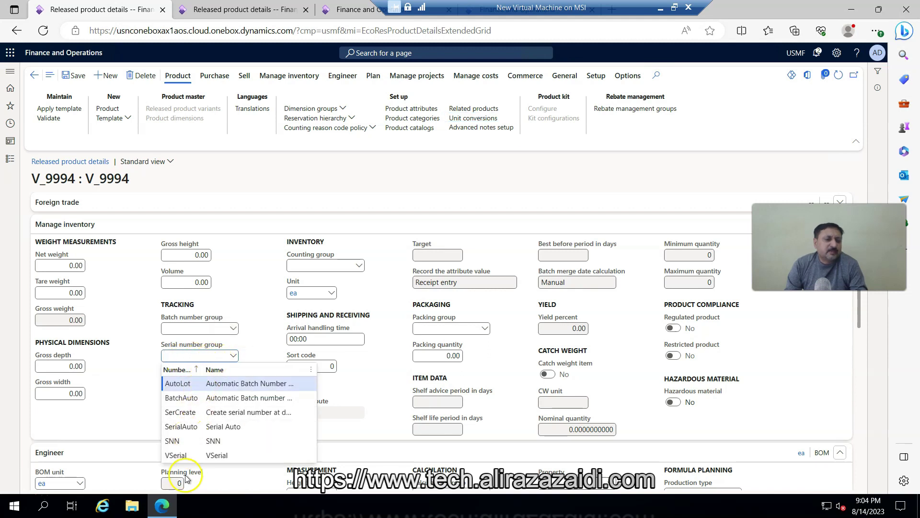
left_click(176, 455)
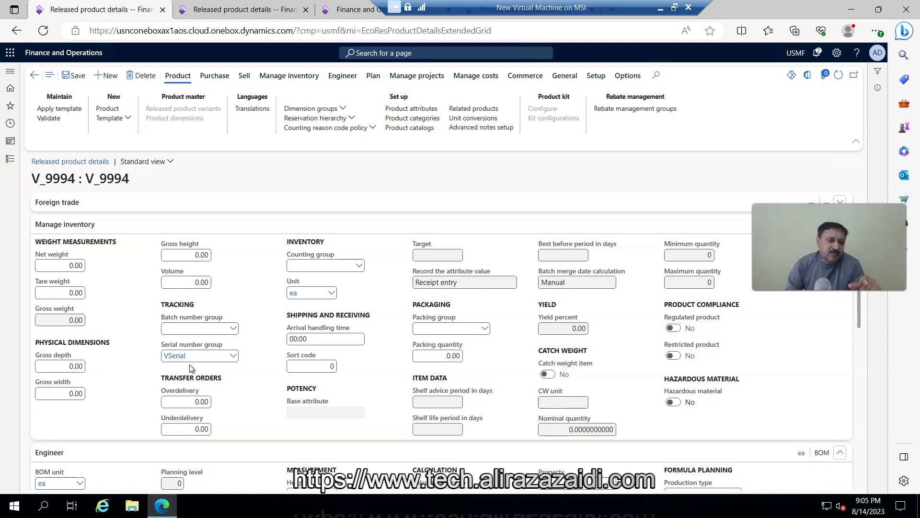
Inspect the VSerial tracking number group and its number sequence Inve_170, and return to the product details.
right_click(234, 357)
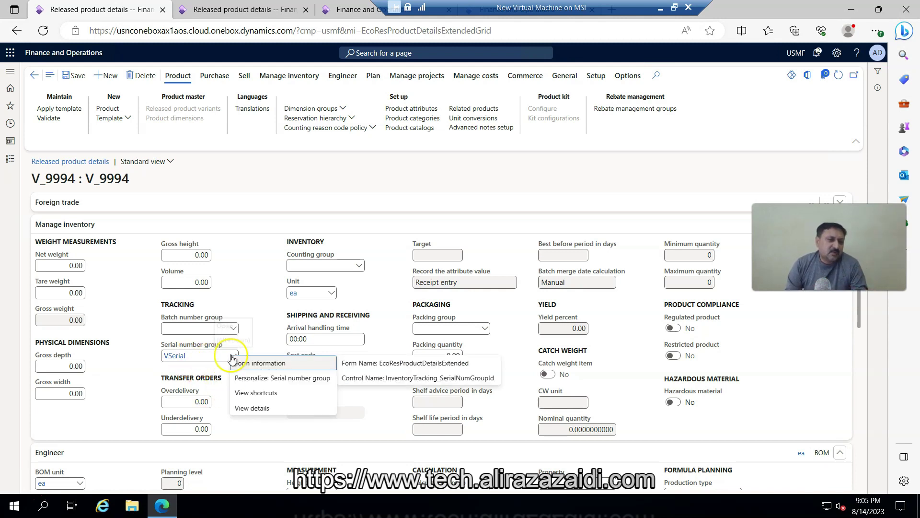
left_click(249, 407)
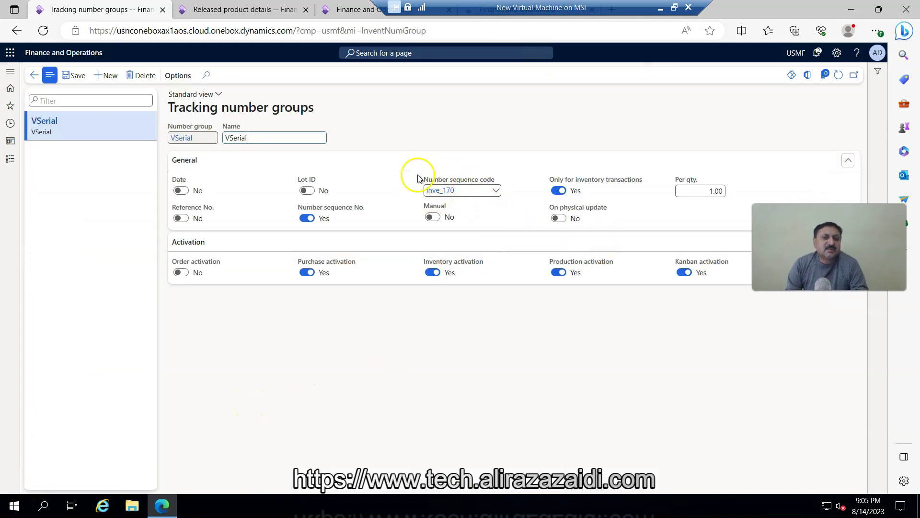
left_click(445, 190)
scroll(216, 383, "down", 3)
scroll(216, 383, "up", 3)
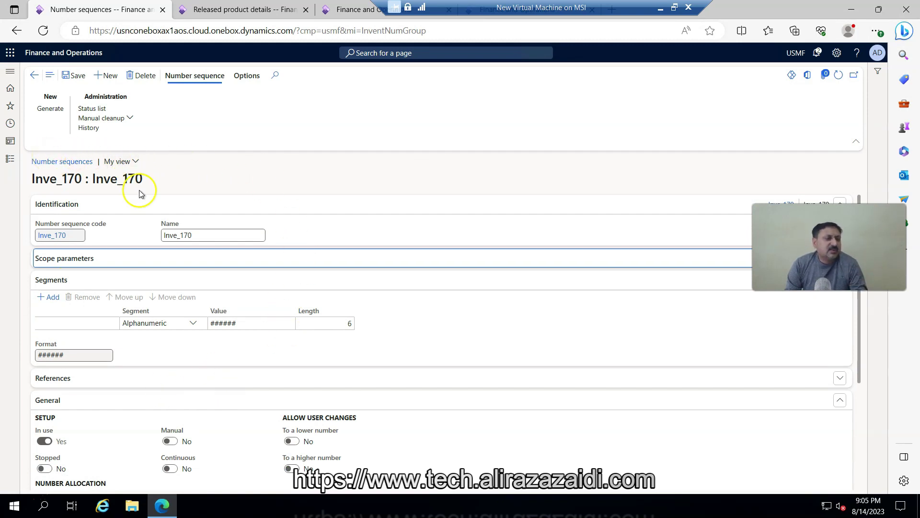
left_click(34, 76)
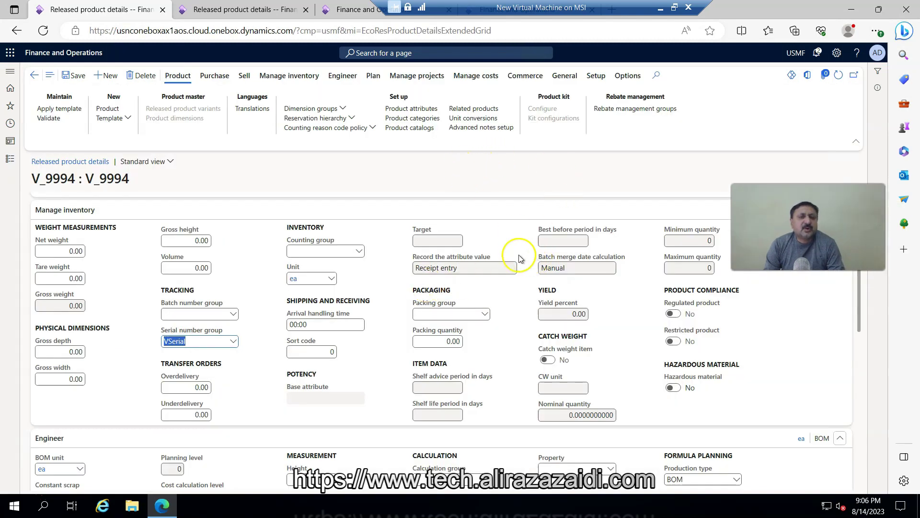
Review the settings of the product's Serial_V tracking dimension group and return to the product details.
scroll(458, 342, "up", 5)
left_click(426, 270)
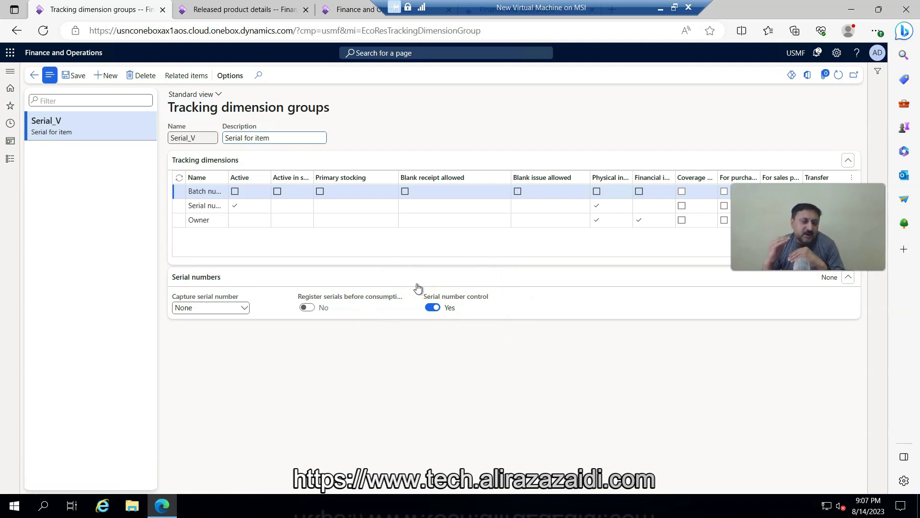
left_click(35, 75)
left_click(513, 285)
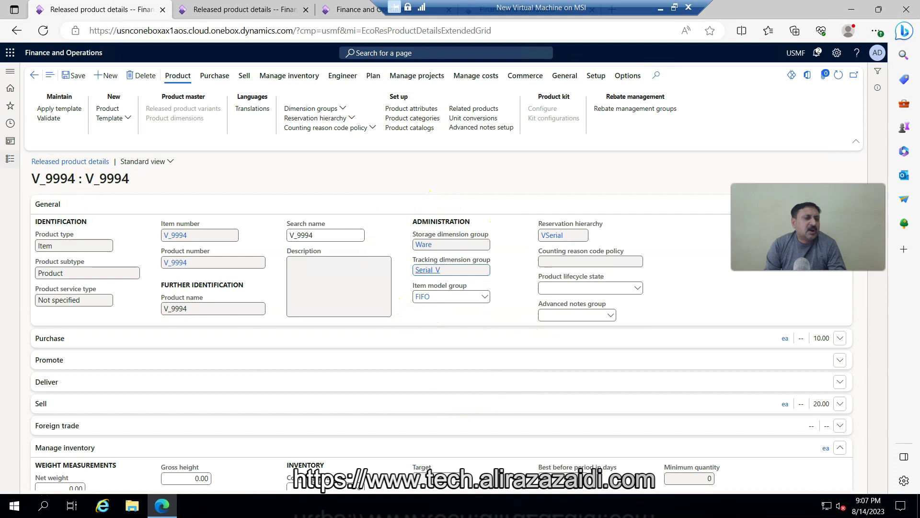
Switch to the other released products page and open the list of all purchase orders in Procurement and sourcing.
key("ctrl+Tab")
left_click(13, 163)
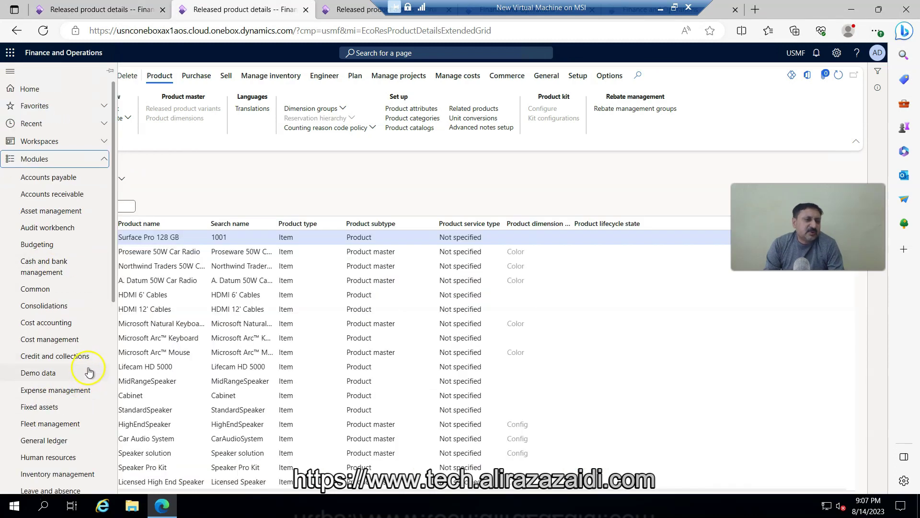
scroll(58, 192, "down", 3)
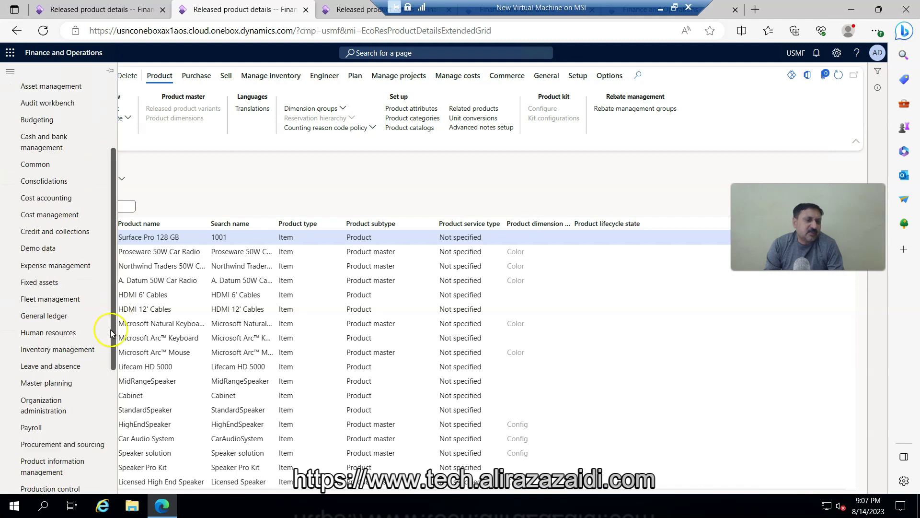
left_click(54, 445)
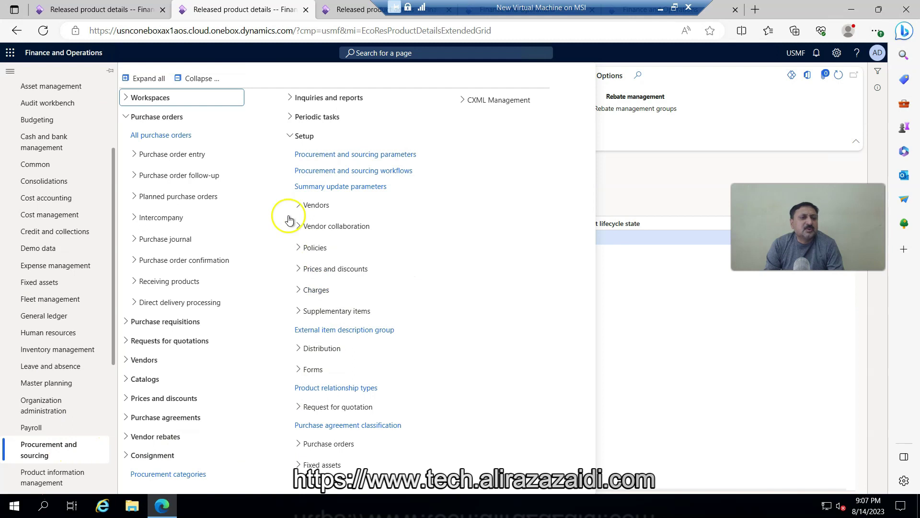
left_click(165, 138)
Create a new purchase order for the vendor Acme Office Supplies.
left_click(92, 78)
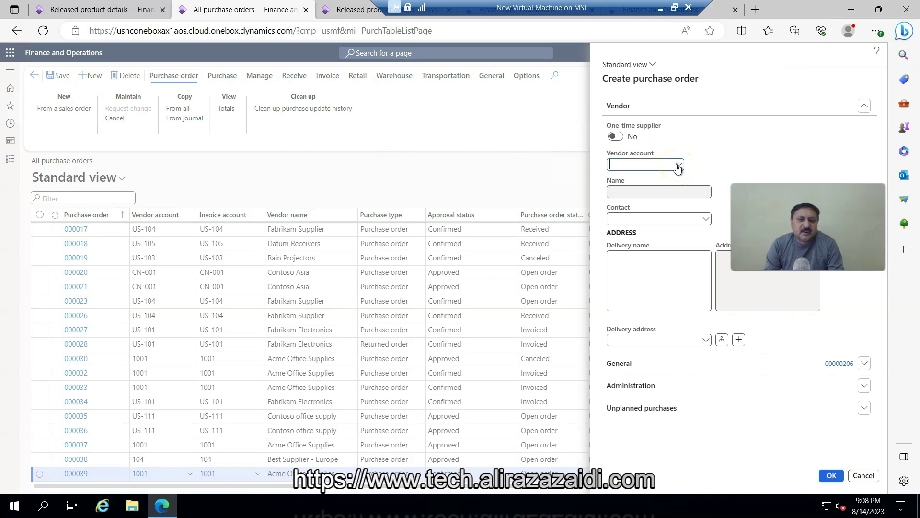
left_click(678, 166)
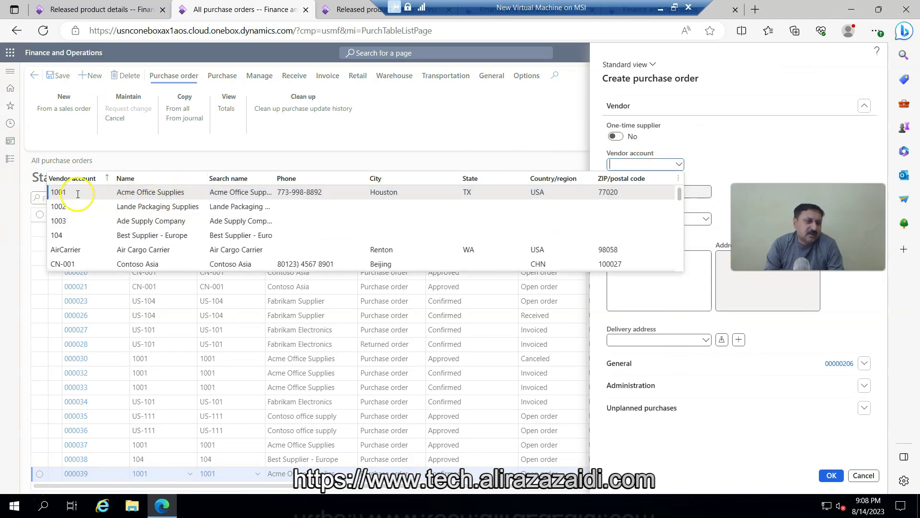
left_click(211, 192)
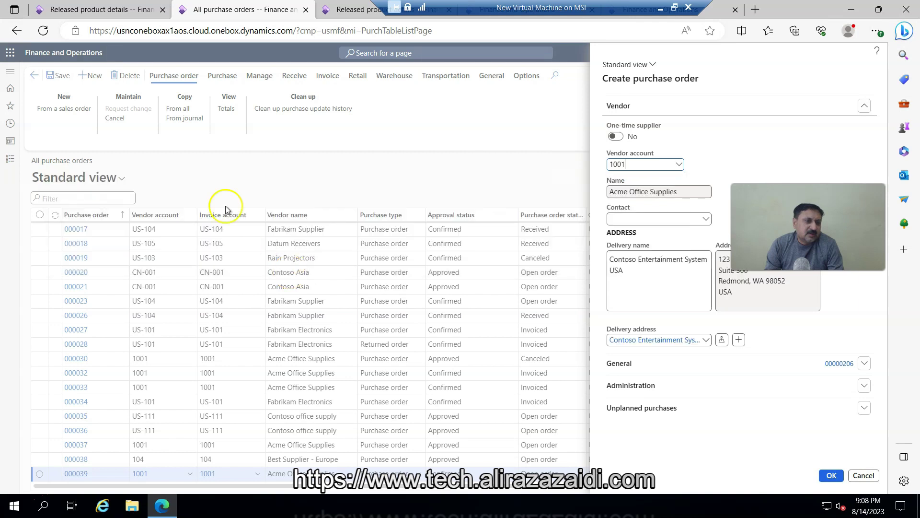
left_click(831, 475)
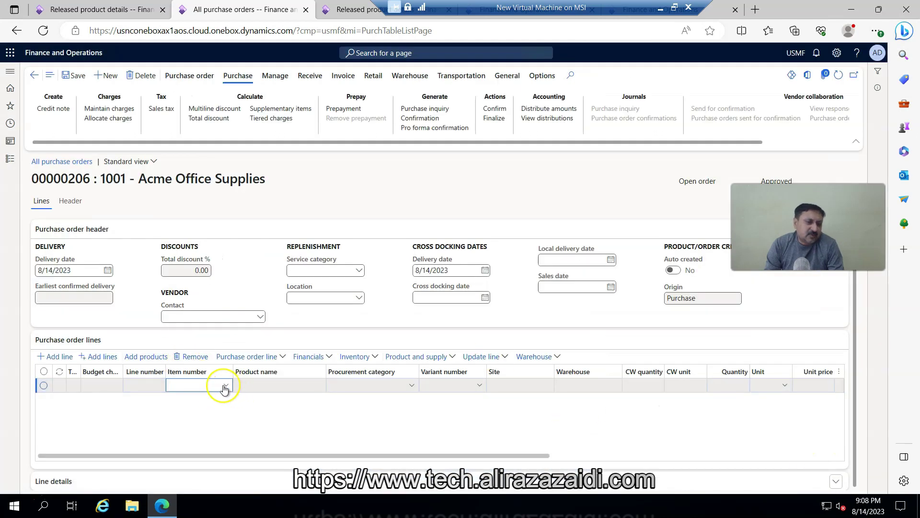
Try to assign item V_9994 to the first purchase order line, filtering the item numbers by V_.
left_click(225, 387)
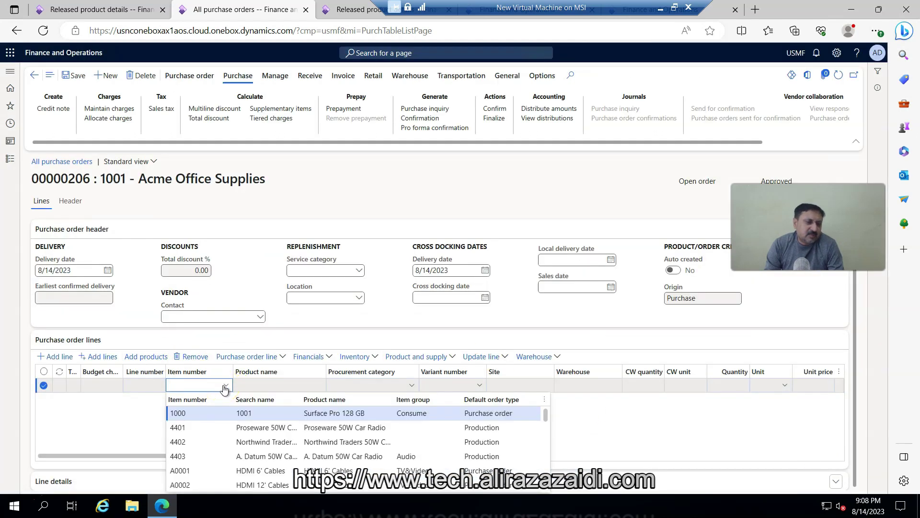
left_click(184, 399)
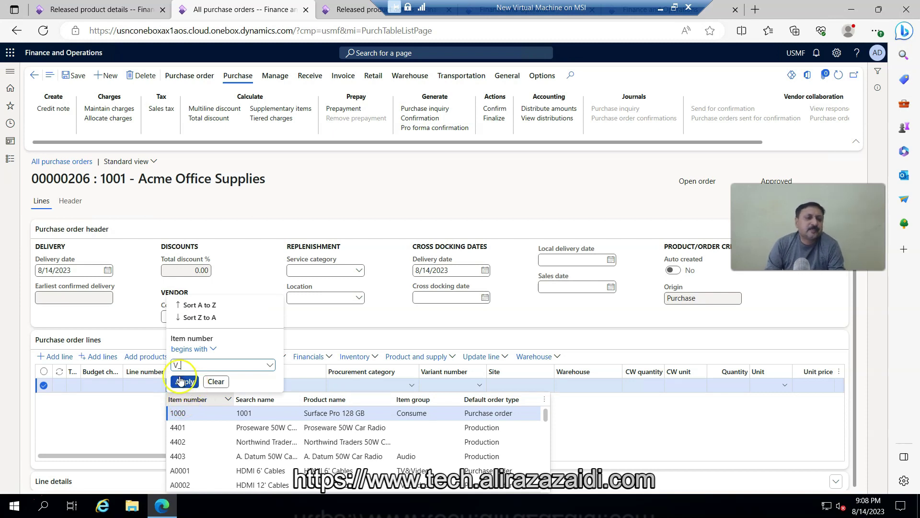
left_click(184, 382)
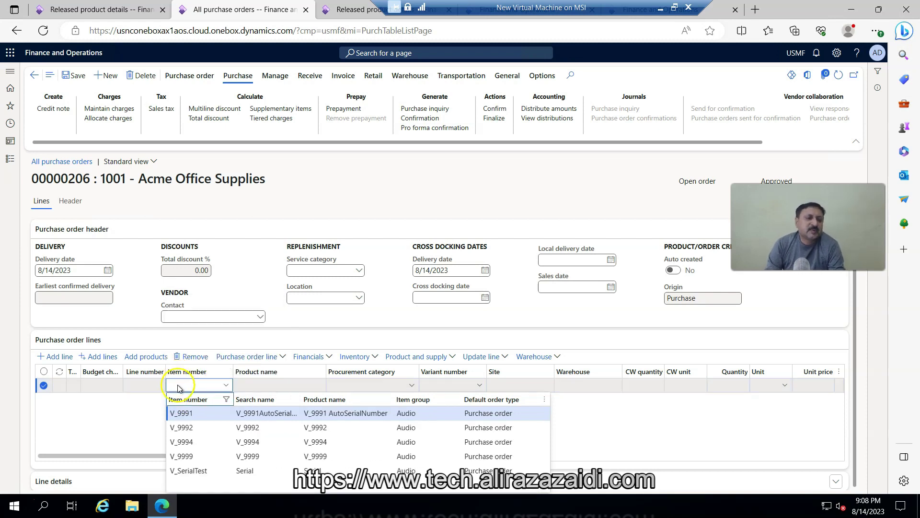
left_click(194, 442)
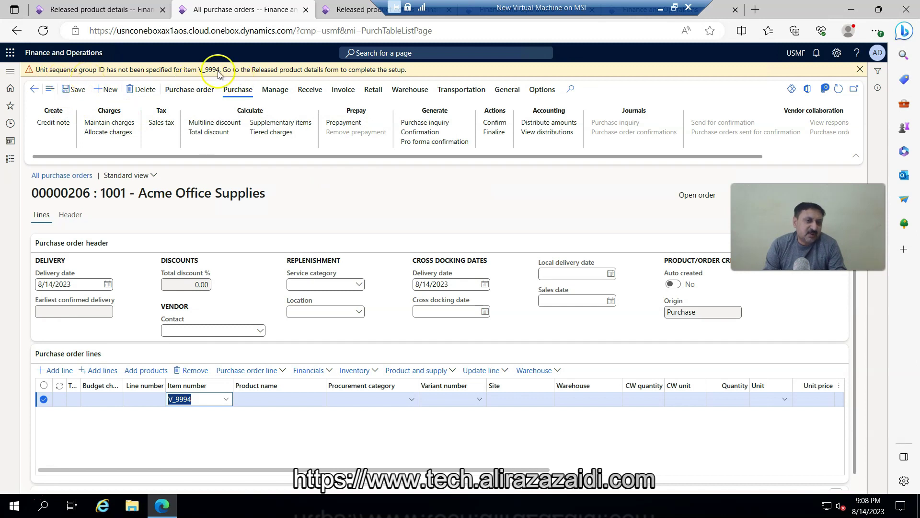
Set product V_9994's warehouse unit sequence group ID to Ea PL, review the group's unit lines and save the product.
left_click(102, 8)
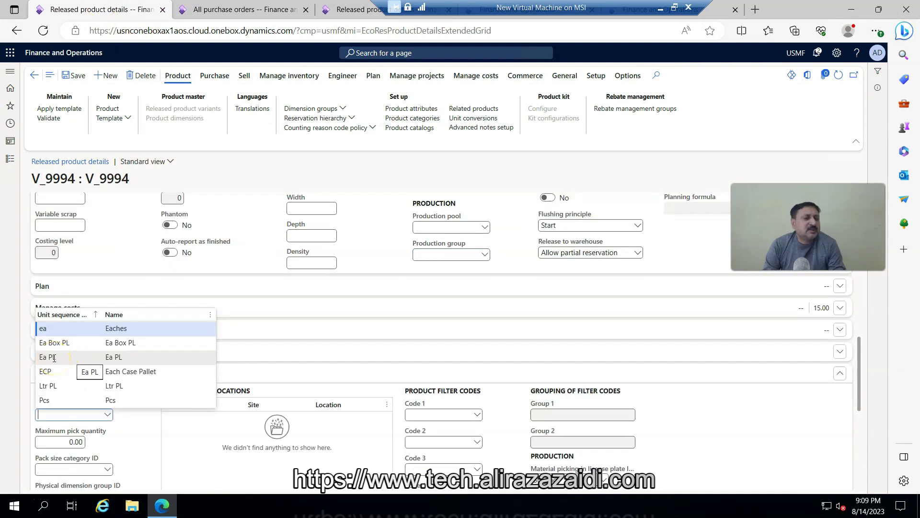
left_click(54, 358)
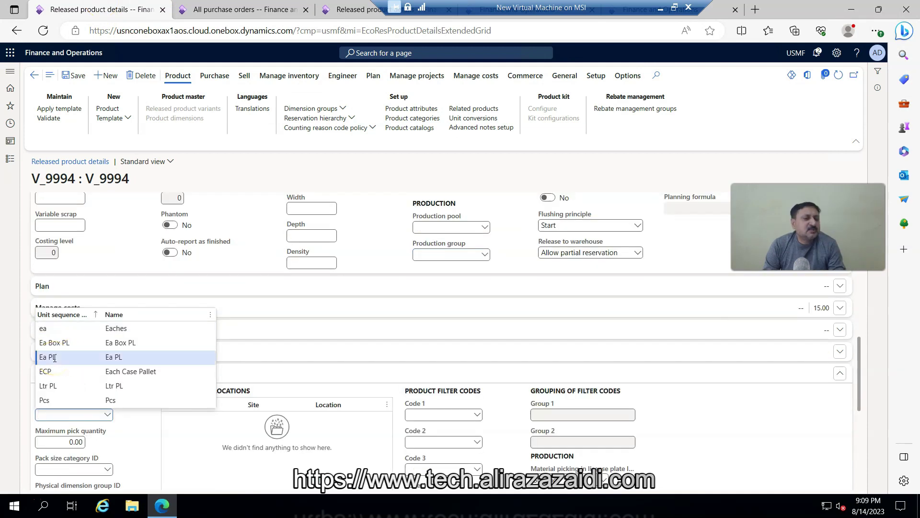
right_click(109, 417)
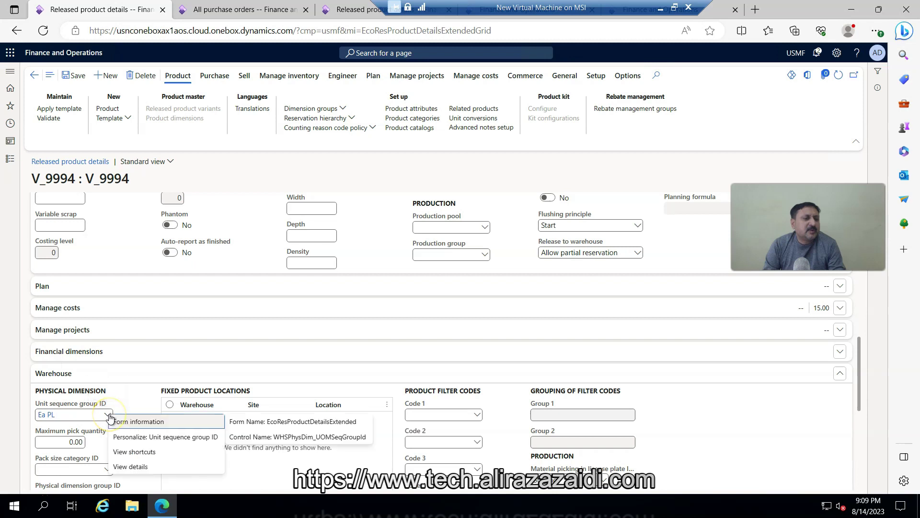
left_click(129, 466)
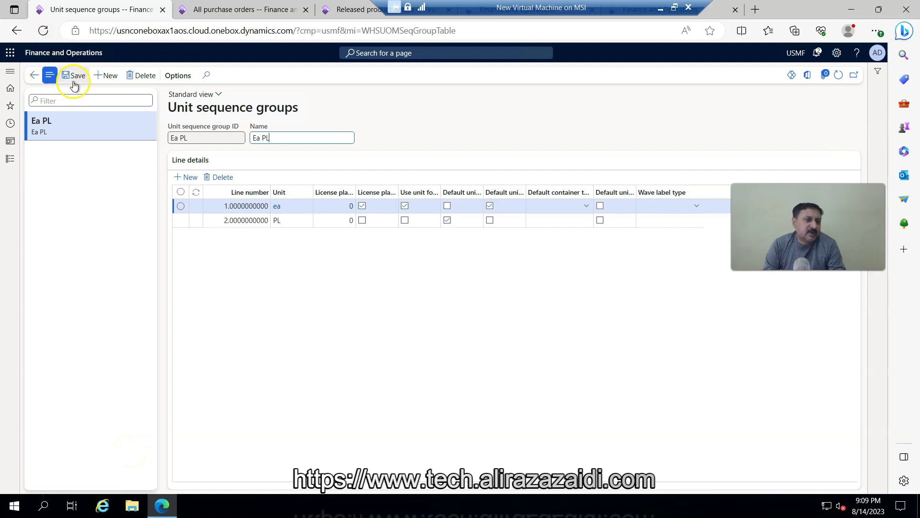
left_click(34, 75)
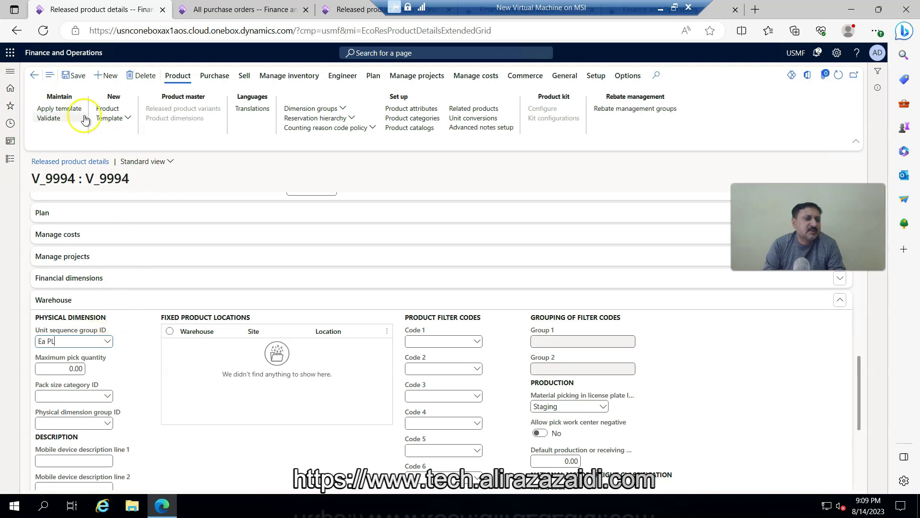
left_click(71, 77)
Return to the purchase order and remove its invalid V_9994 line.
key("ctrl+Tab")
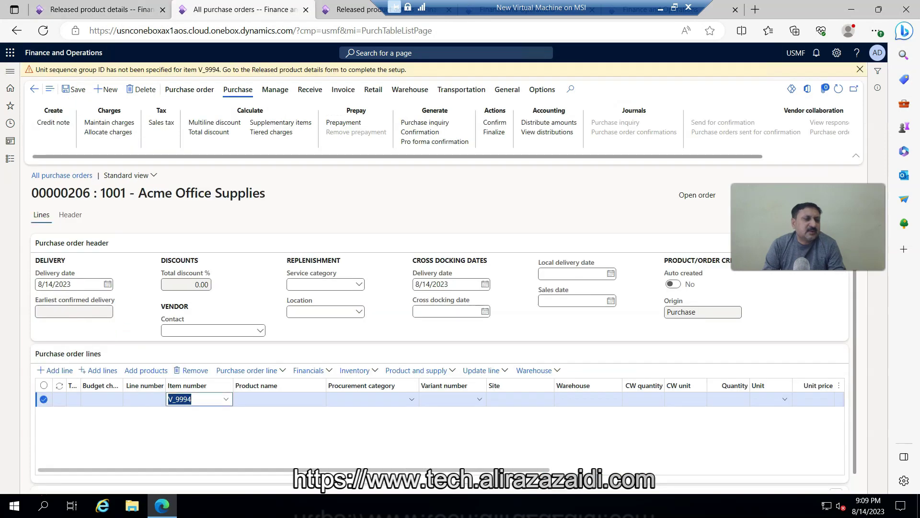
left_click(838, 89)
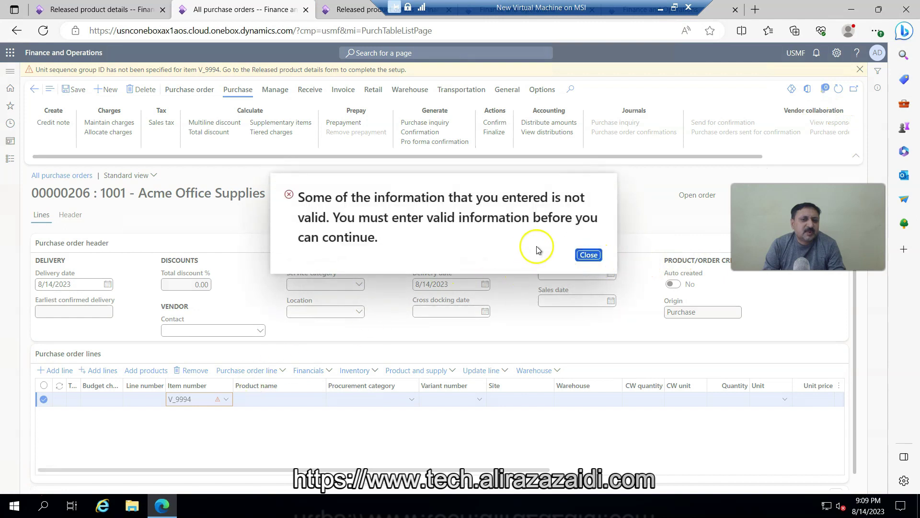
left_click(589, 254)
left_click(199, 374)
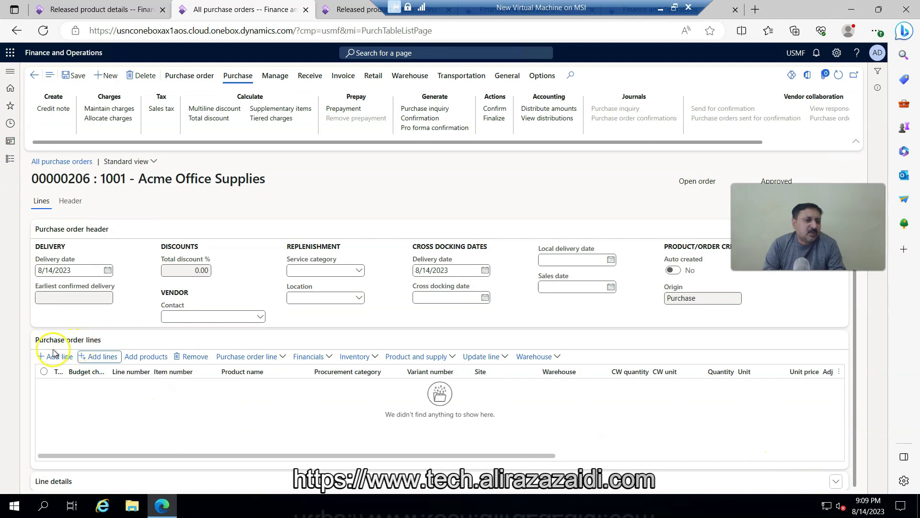
Add a new purchase order line for item V_9994, filtering the item numbers by V_.
left_click(58, 357)
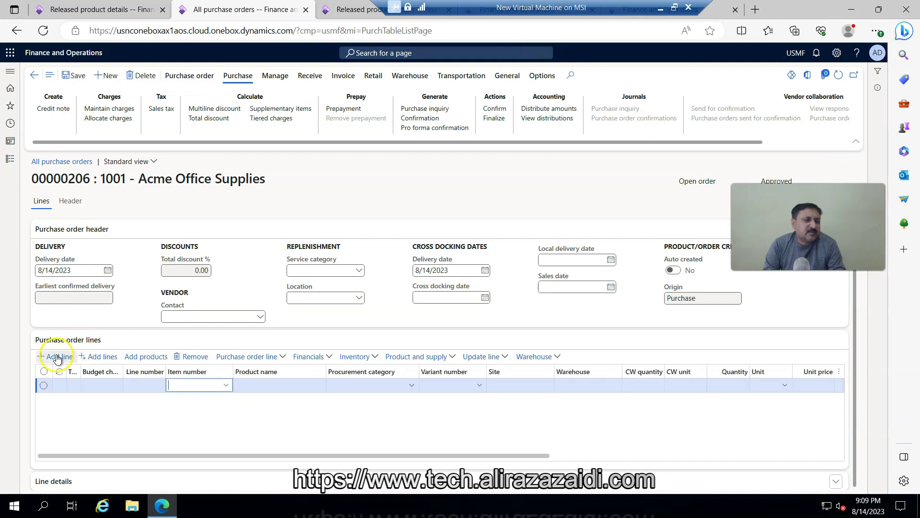
left_click(226, 385)
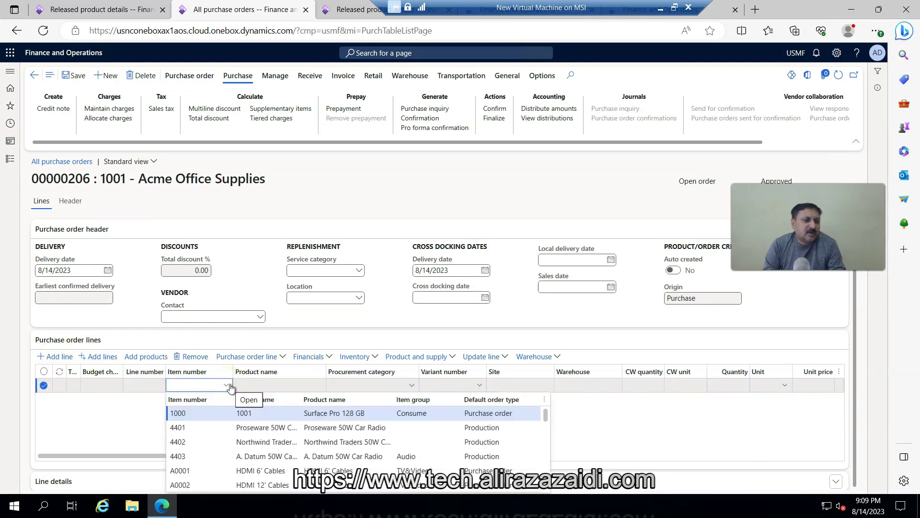
left_click(192, 399)
type("v_")
left_click(191, 383)
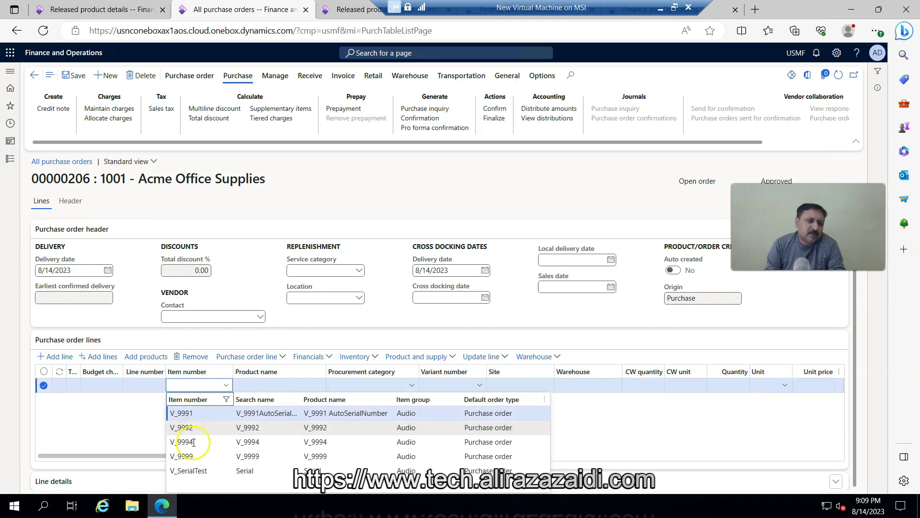
key("Return")
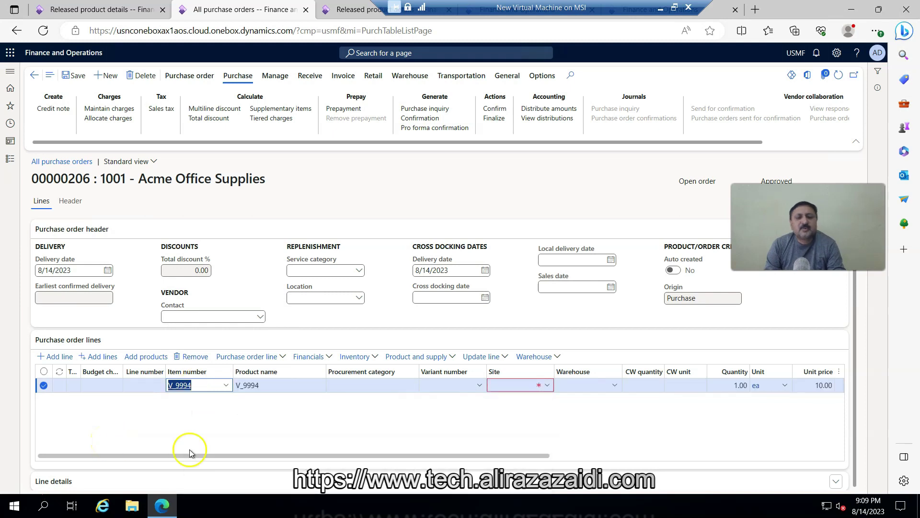
Set both the site and the warehouse of the V_9994 purchase order line to 88.
left_click(546, 385)
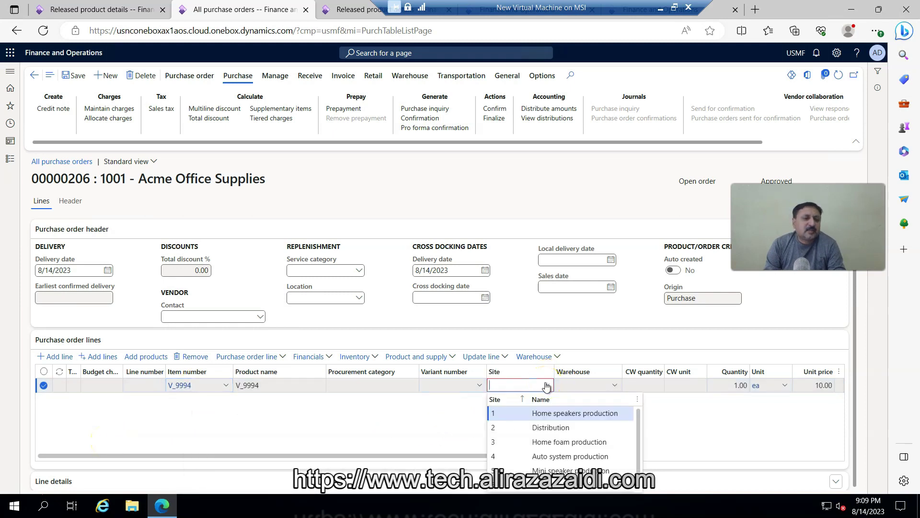
left_click(230, 403)
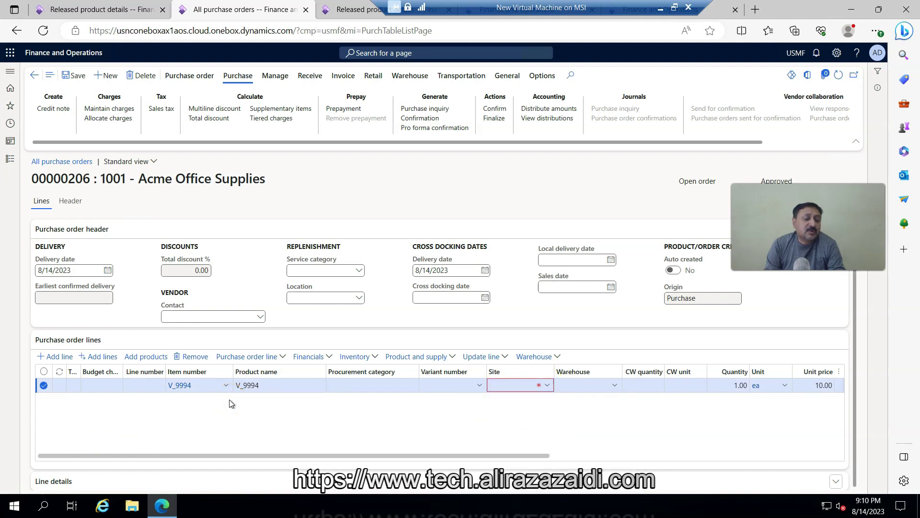
left_click(547, 385)
scroll(492, 423, "down", 1)
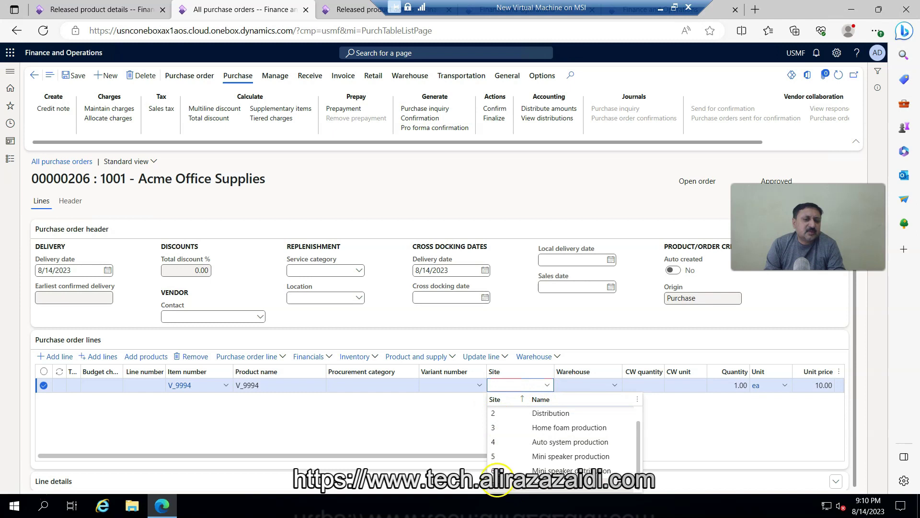
left_click(497, 479)
left_click(615, 385)
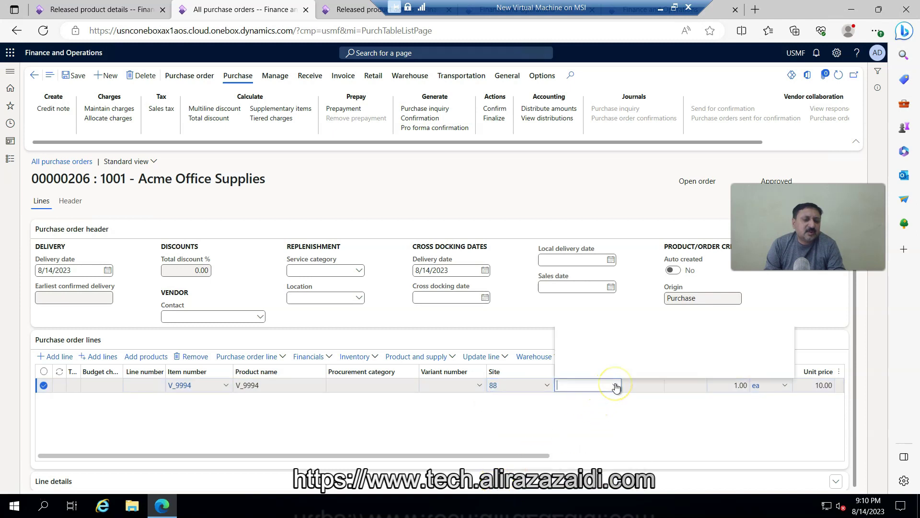
left_click(573, 301)
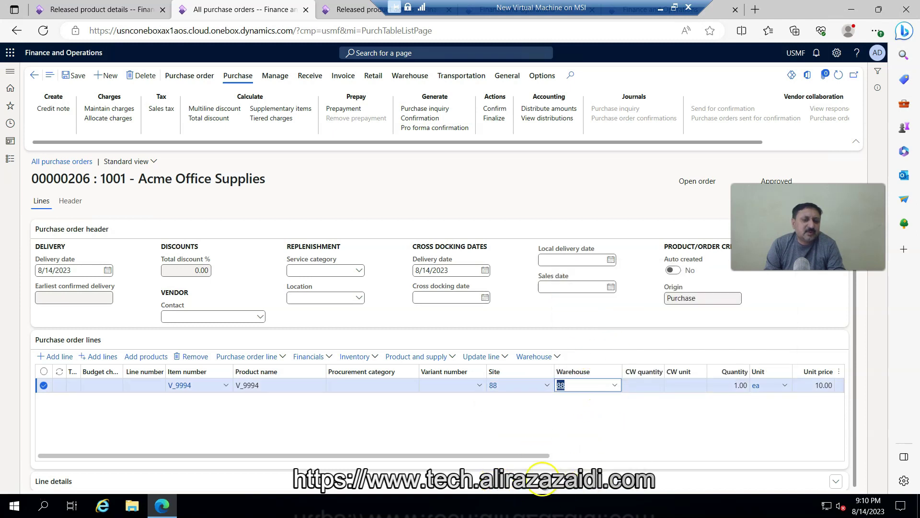
left_click_drag(527, 456, 647, 458)
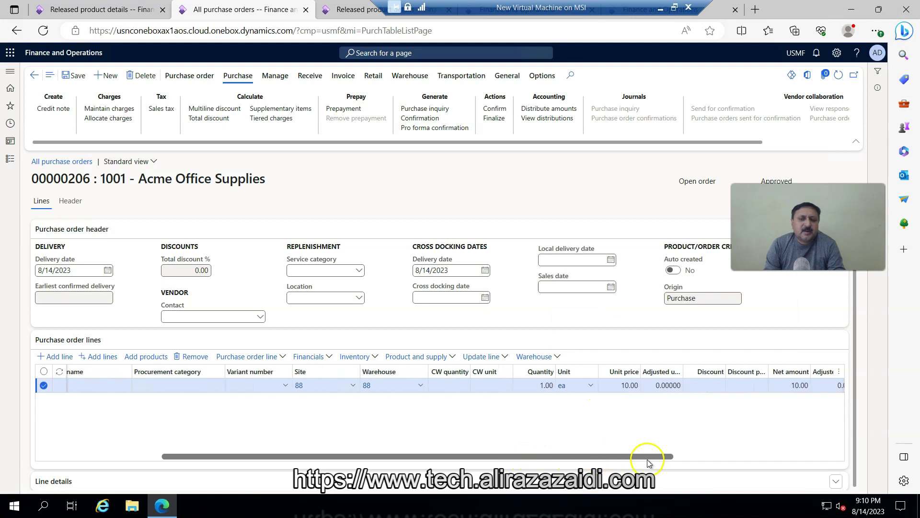
Set the V_9994 line's quantity to 3, then save and post the purchase order confirmation.
left_click(542, 385)
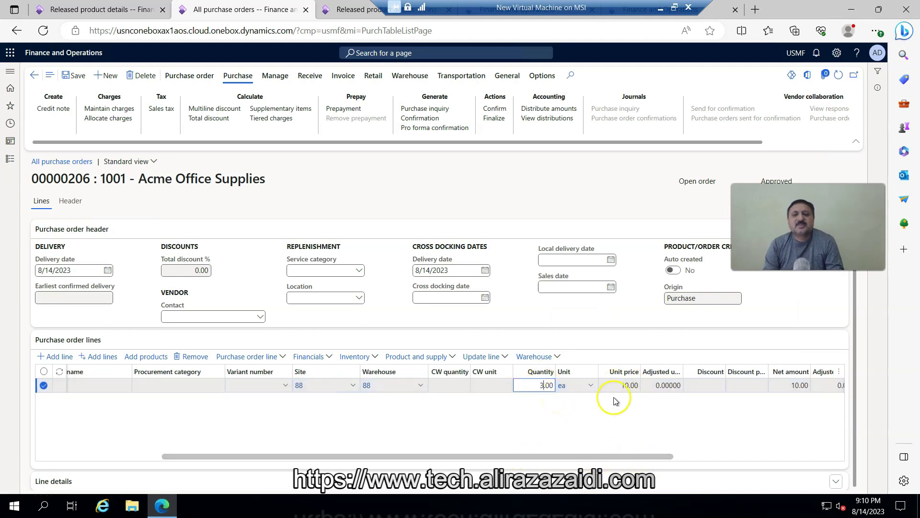
left_click(72, 75)
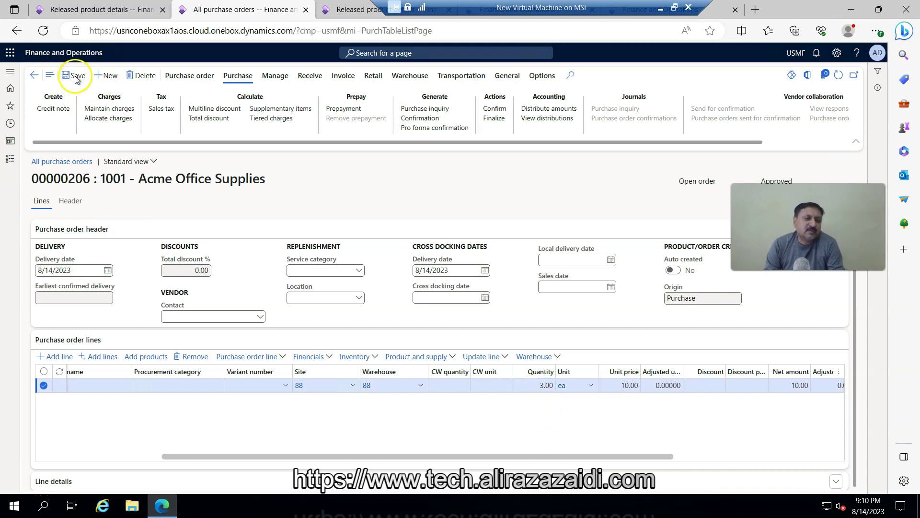
left_click(427, 120)
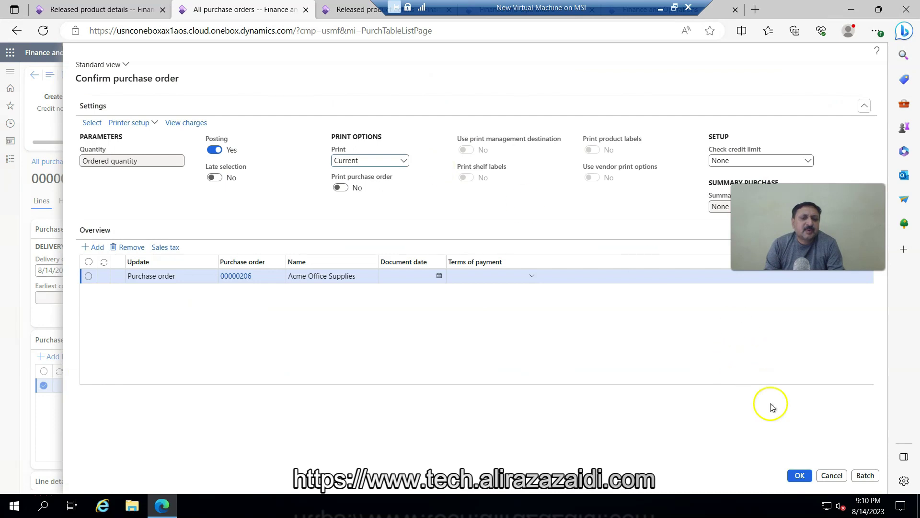
key("Return")
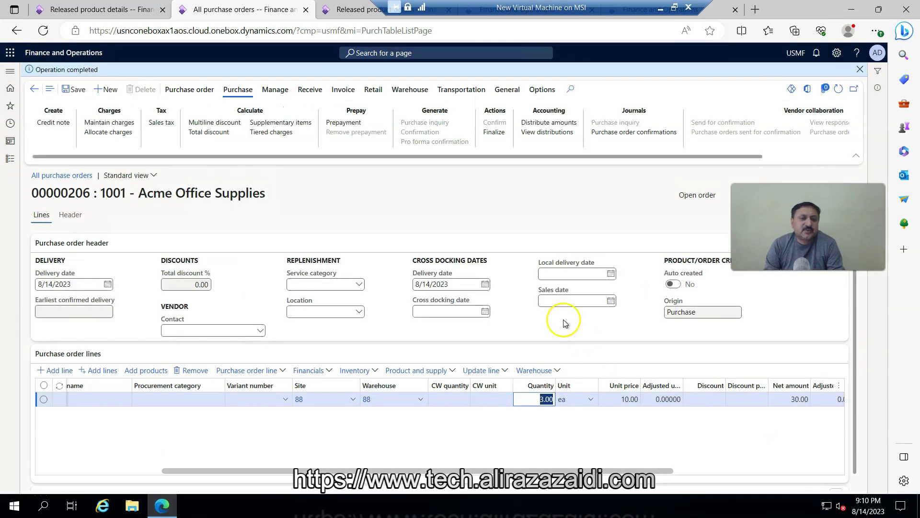
Sign in to the warehouse mobile device page with the worker's user ID and password, and open PO-Receive.
left_click(484, 9)
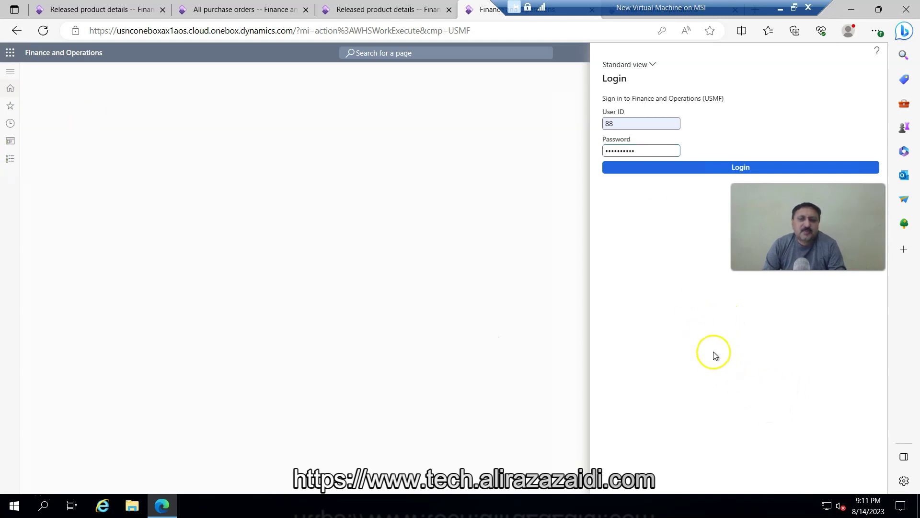
left_click(755, 165)
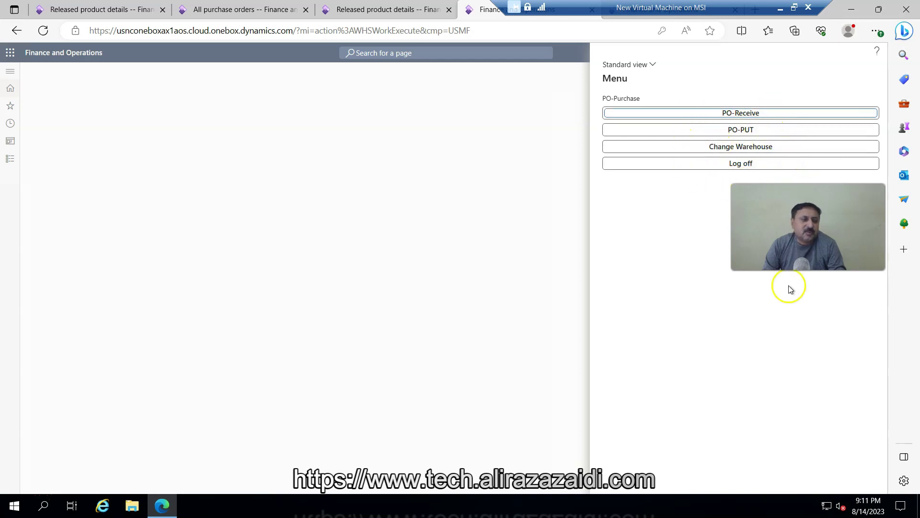
left_click(755, 113)
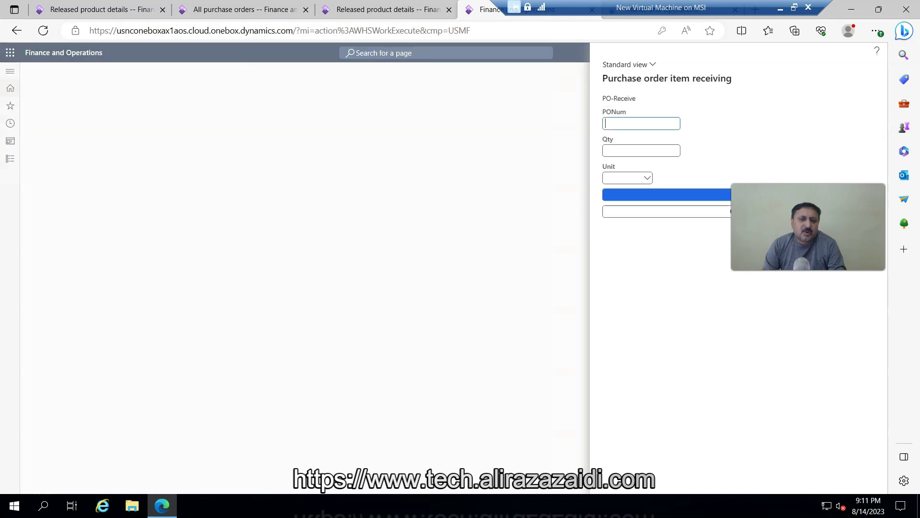
Copy the purchase order number from the order's title and submit it as the PONum for receiving.
left_click(96, 9)
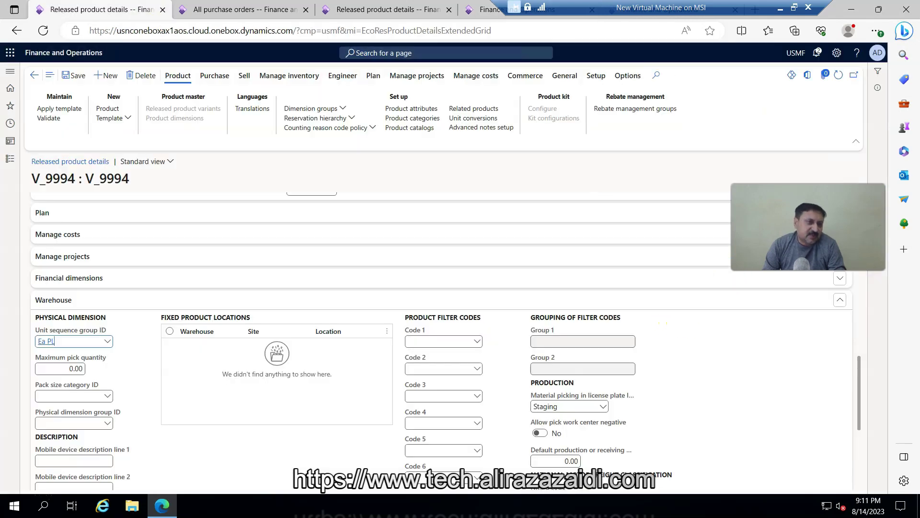
left_click(206, 9)
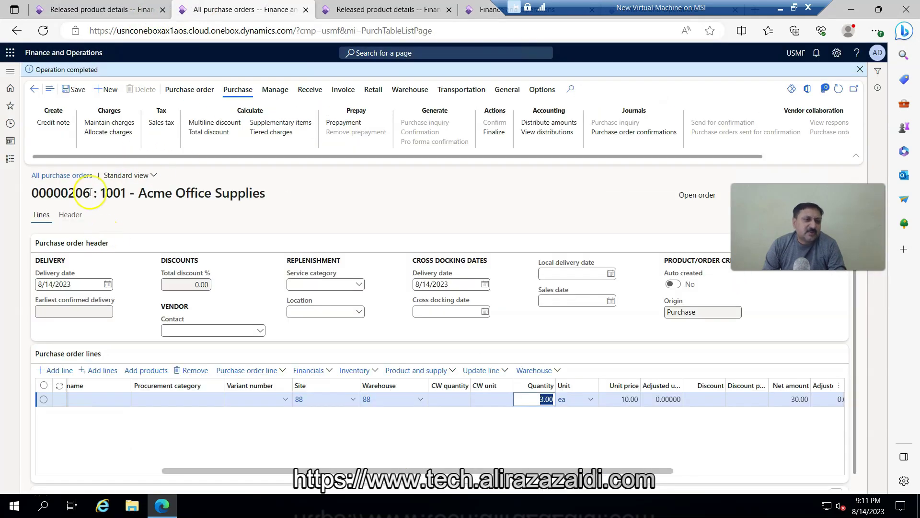
left_click_drag(92, 193, 31, 194)
key("ctrl+c")
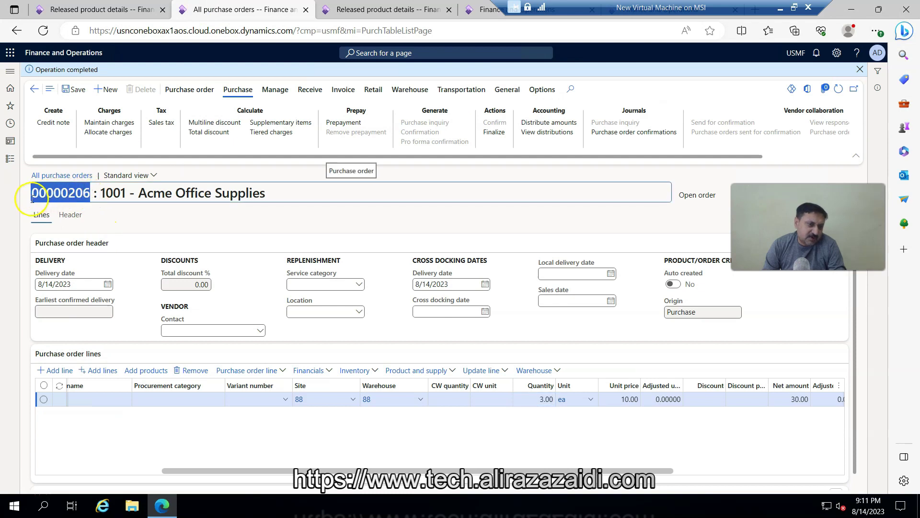
left_click(480, 9)
key("ctrl+v")
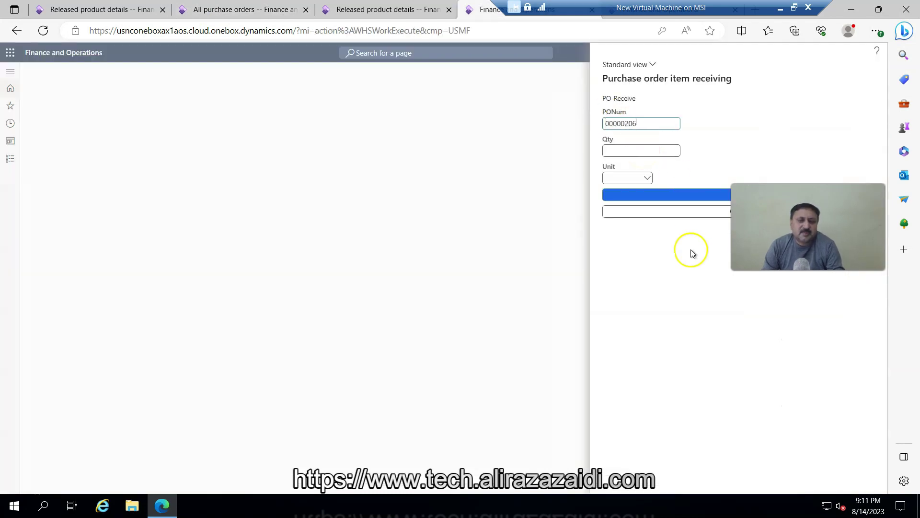
left_click(685, 187)
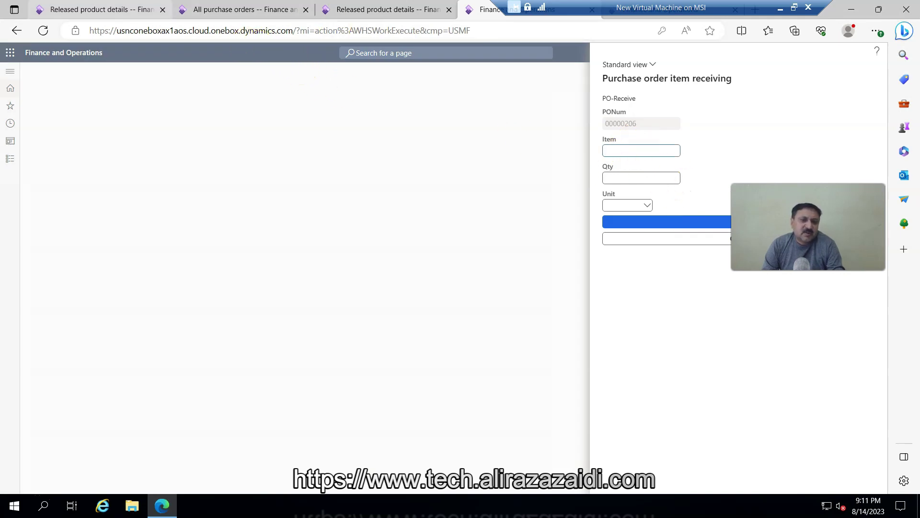
Copy item number V_9994 from the purchase order line and submit it as the item for receiving.
left_click(90, 7)
left_click(191, 9)
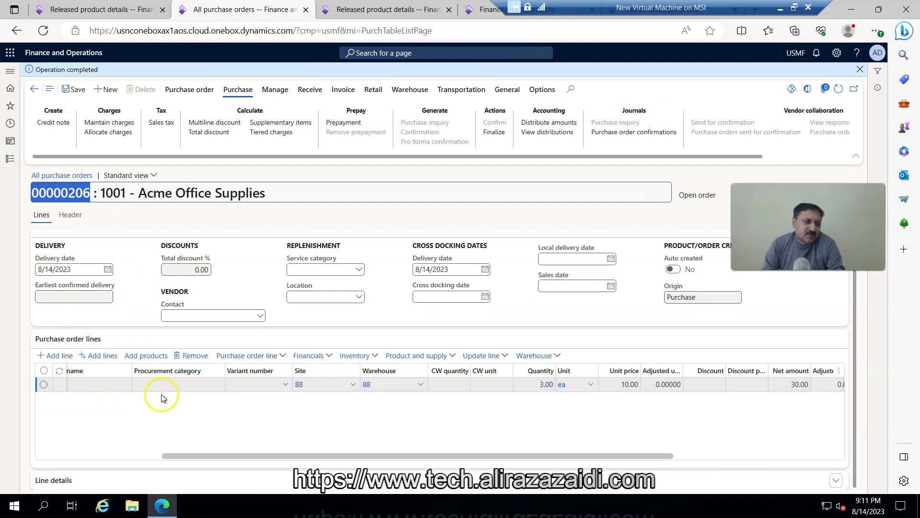
left_click_drag(226, 470, 89, 469)
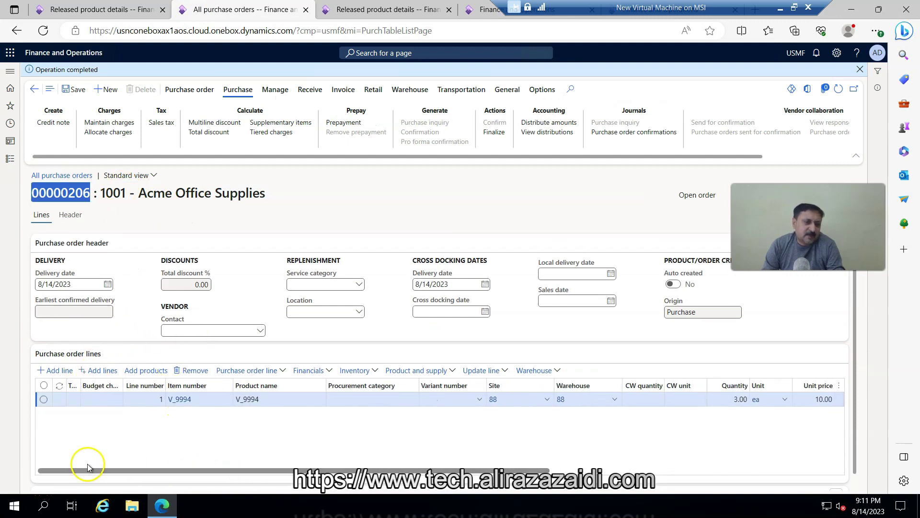
left_click(174, 401)
key("ctrl+c")
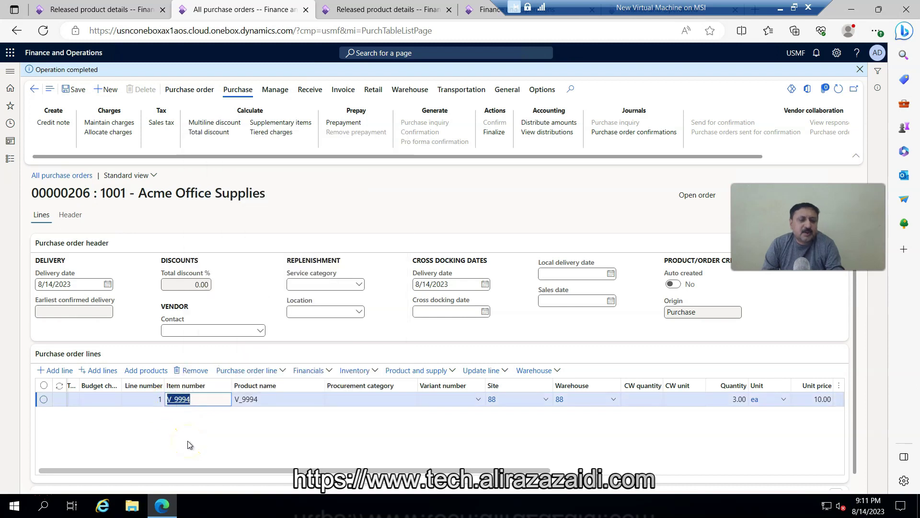
left_click(472, 11)
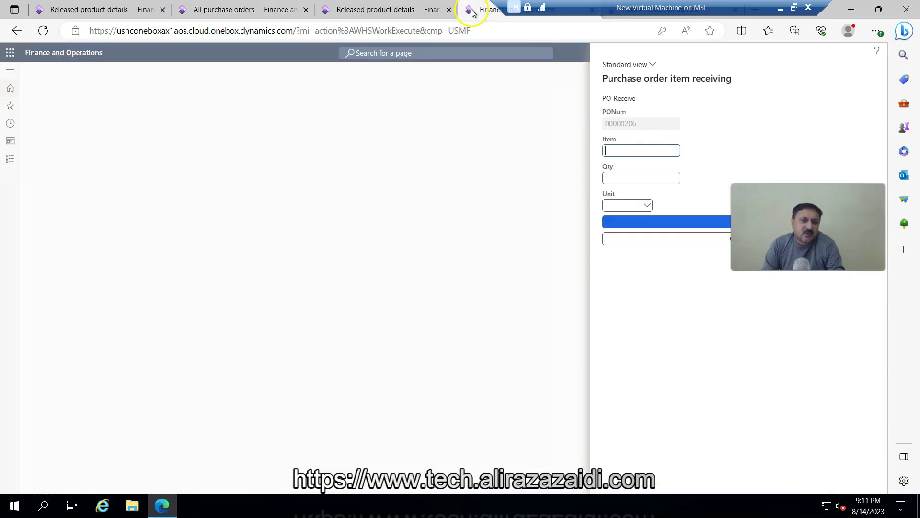
left_click(614, 150)
key("ctrl+v")
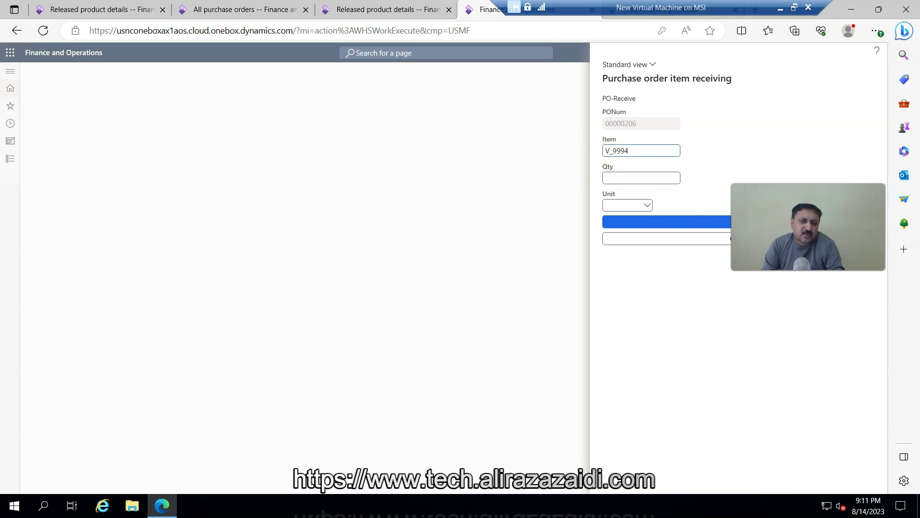
left_click(700, 228)
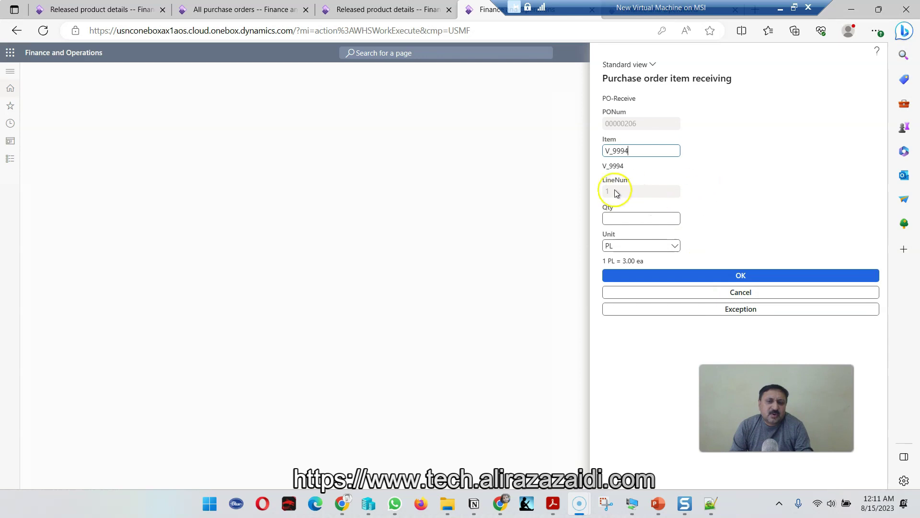
Receive a quantity of 3 in unit ea for V_9994 onto license plate X-000010.
left_click(675, 245)
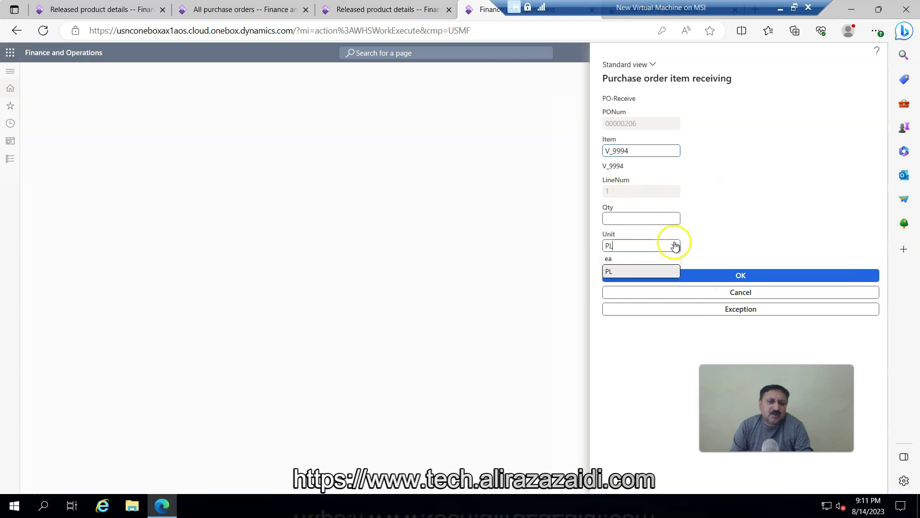
left_click(621, 260)
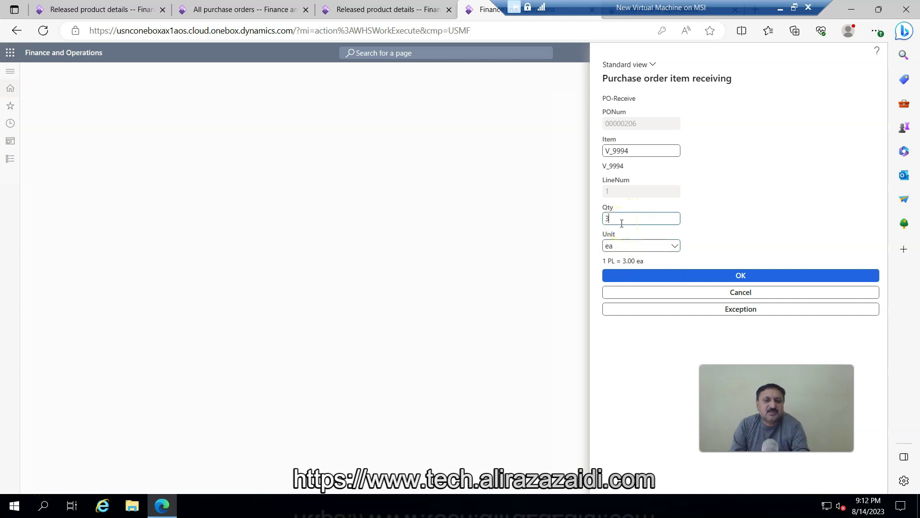
left_click(742, 276)
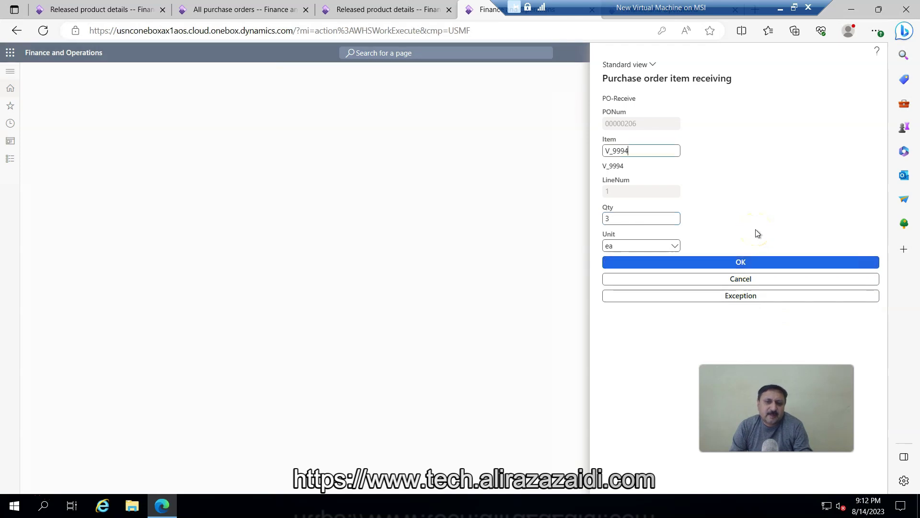
left_click(741, 261)
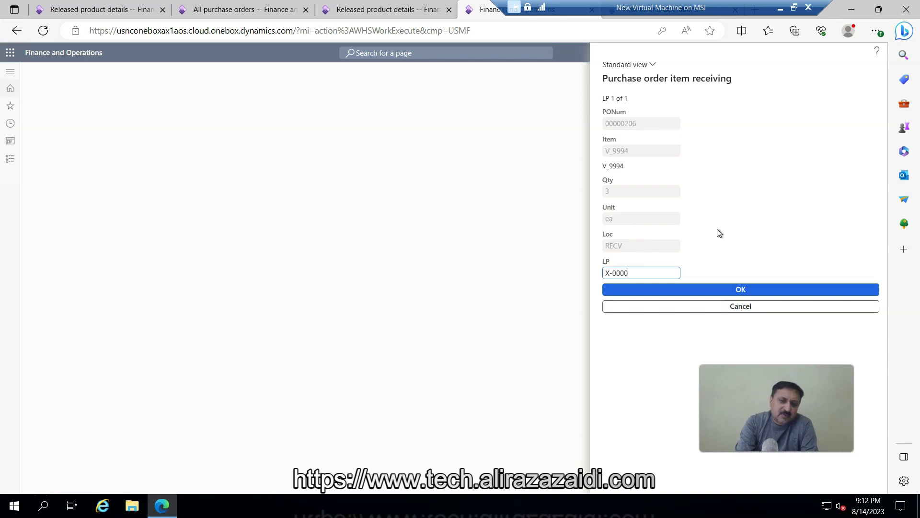
type("0")
left_click(758, 291)
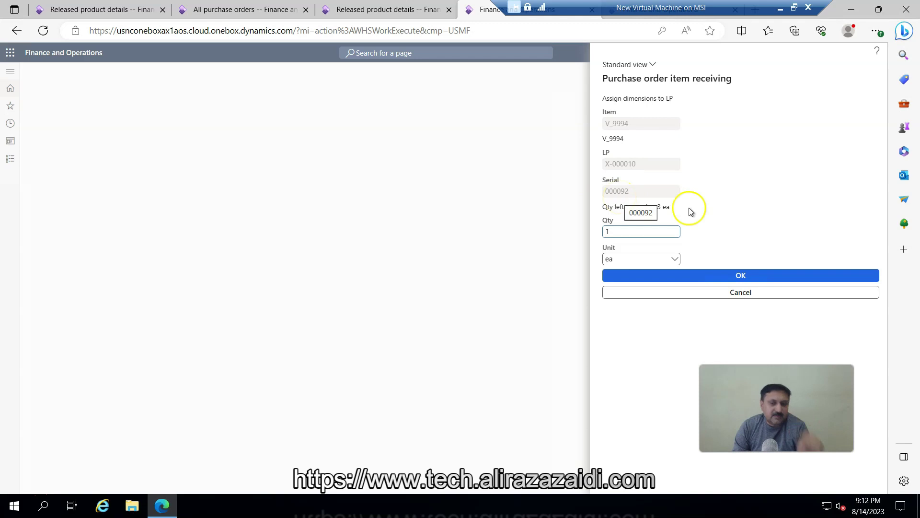
Check V_9994's serial number group and register the three received units with a quantity of 1 ea per serial number.
key("ctrl+1")
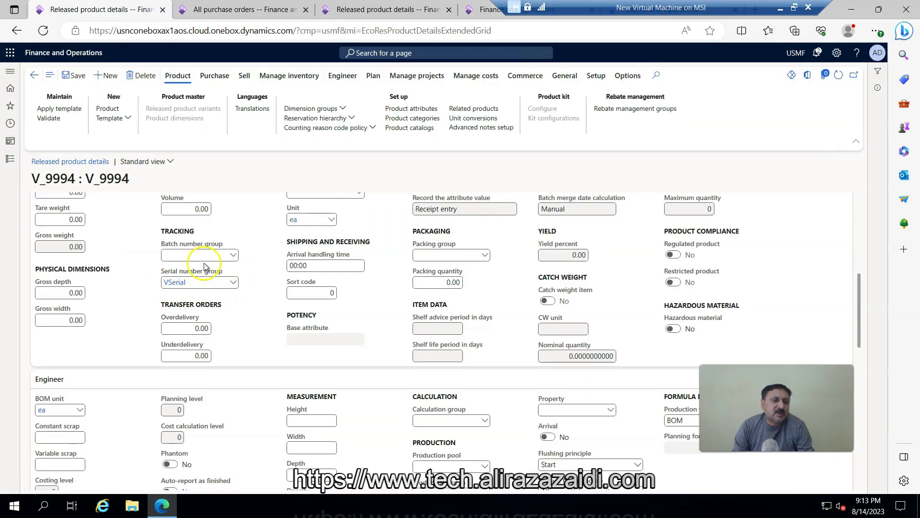
left_click(472, 9)
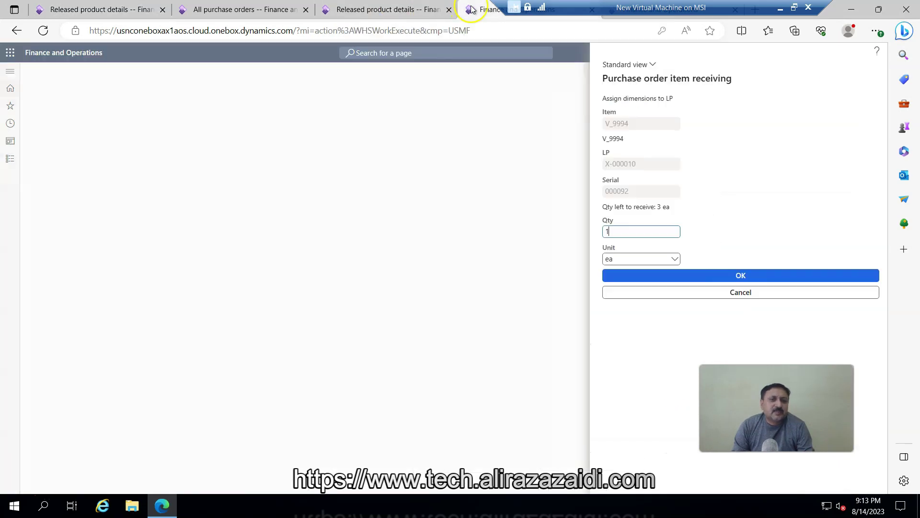
left_click(716, 279)
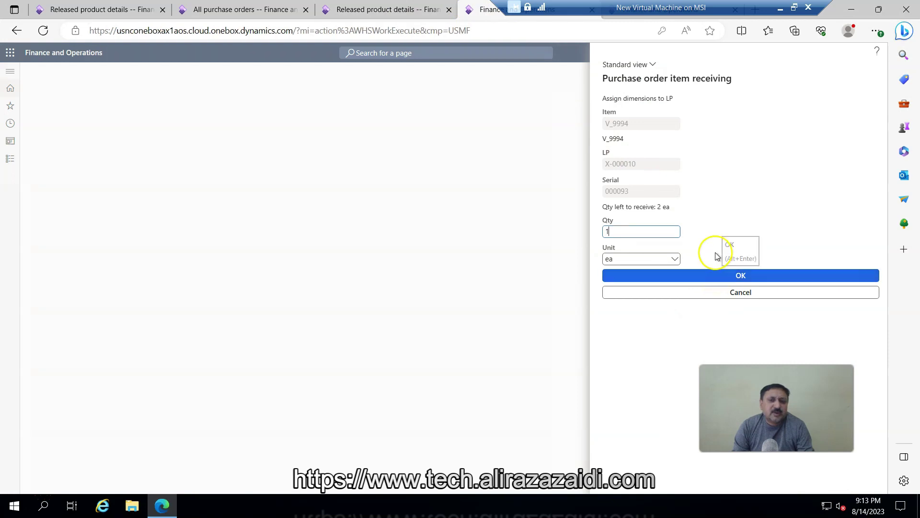
left_click(713, 280)
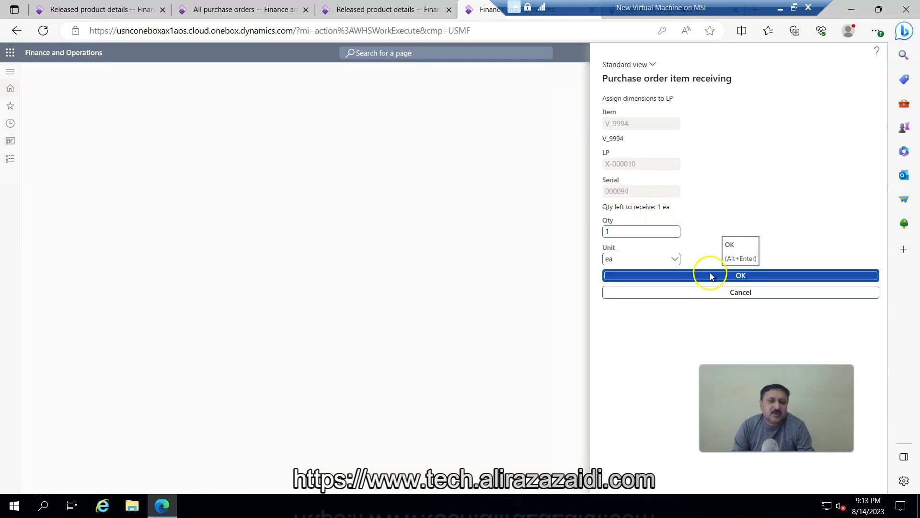
key("Return")
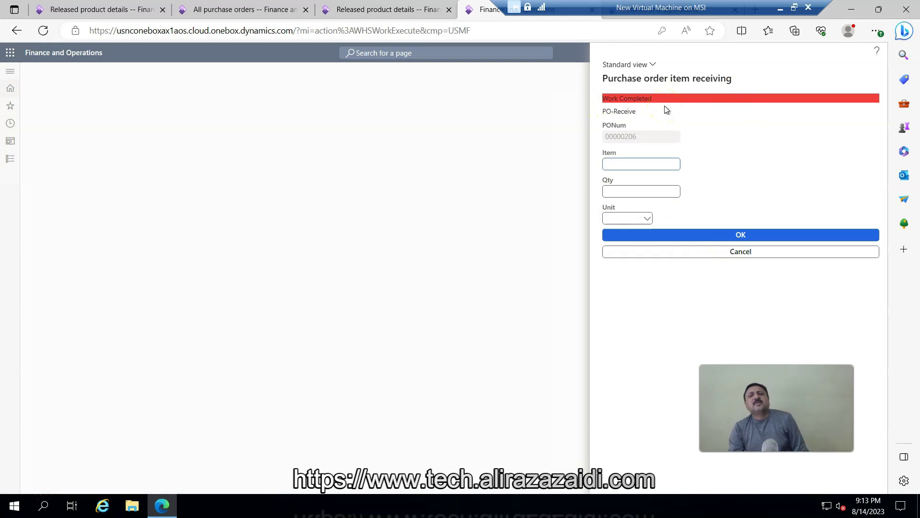
Open the inventory transactions of product V_9994 and examine their receipt status, site, warehouse and location.
left_click(376, 11)
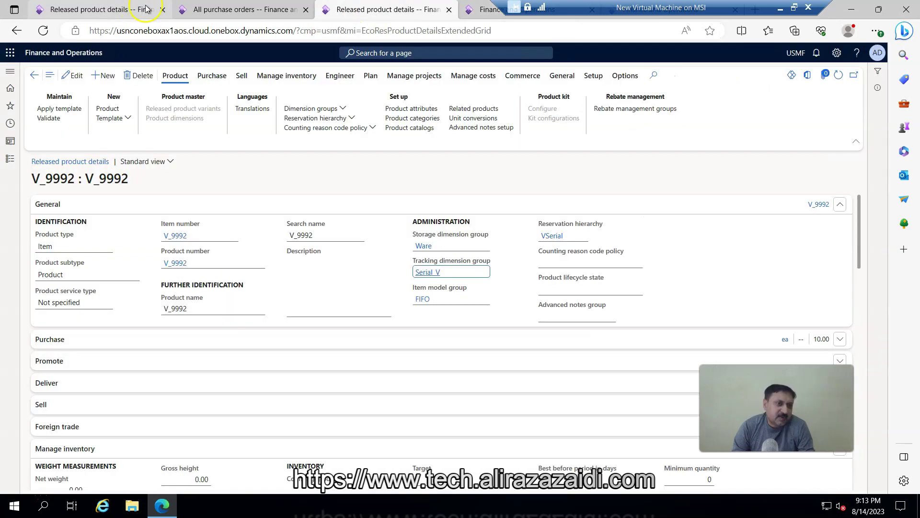
left_click(146, 8)
scroll(139, 204, "up", 3)
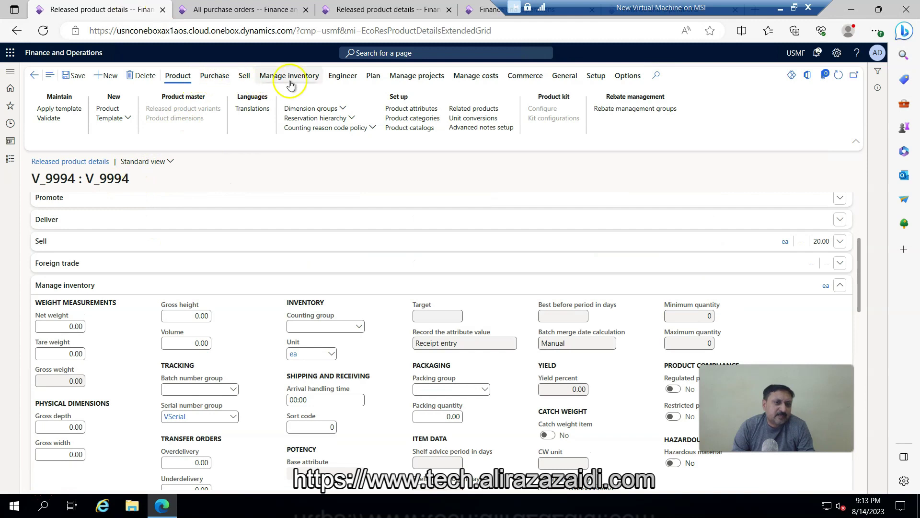
left_click(275, 77)
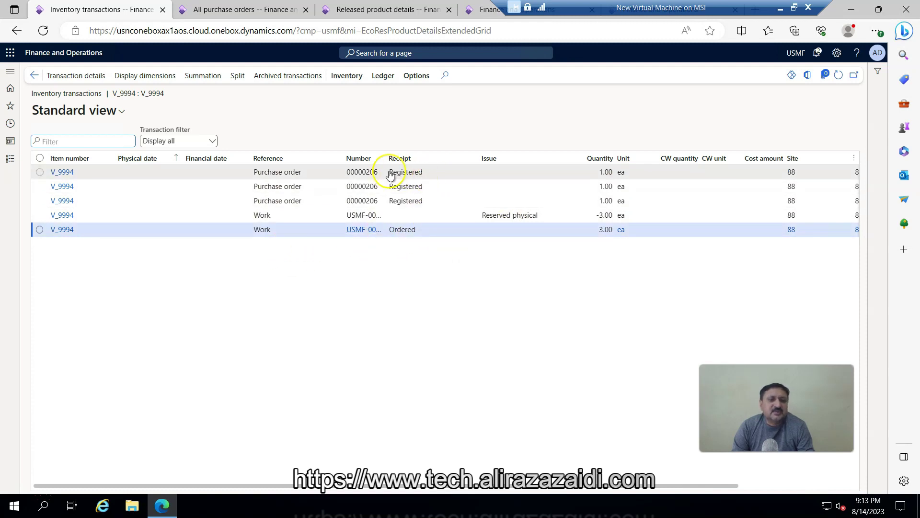
left_click_drag(531, 488, 698, 483)
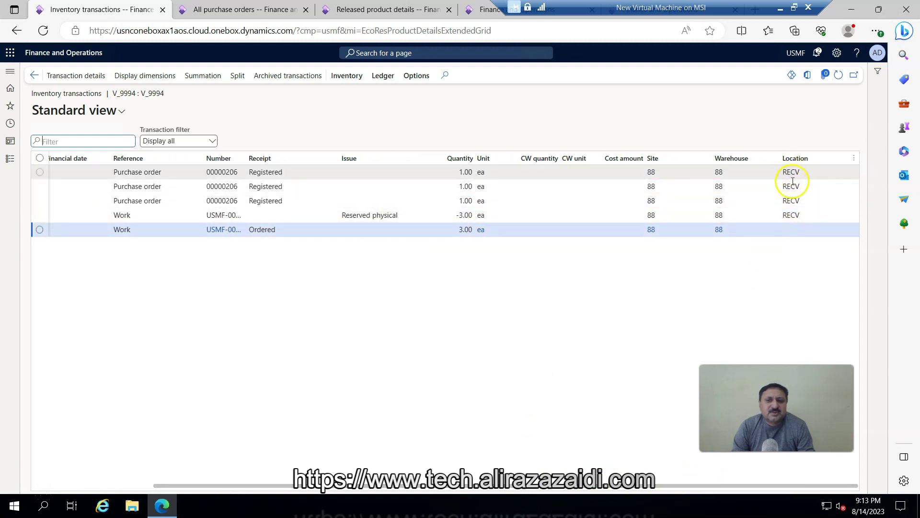
Add the Serial number tracking dimension to the inventory transactions display and check the serial numbers of the registered units.
mouse_move(794, 202)
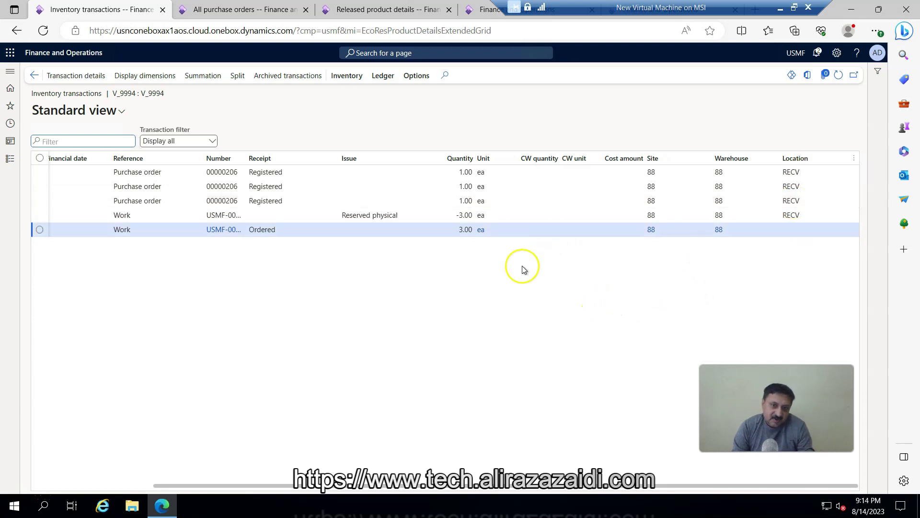
left_click(138, 77)
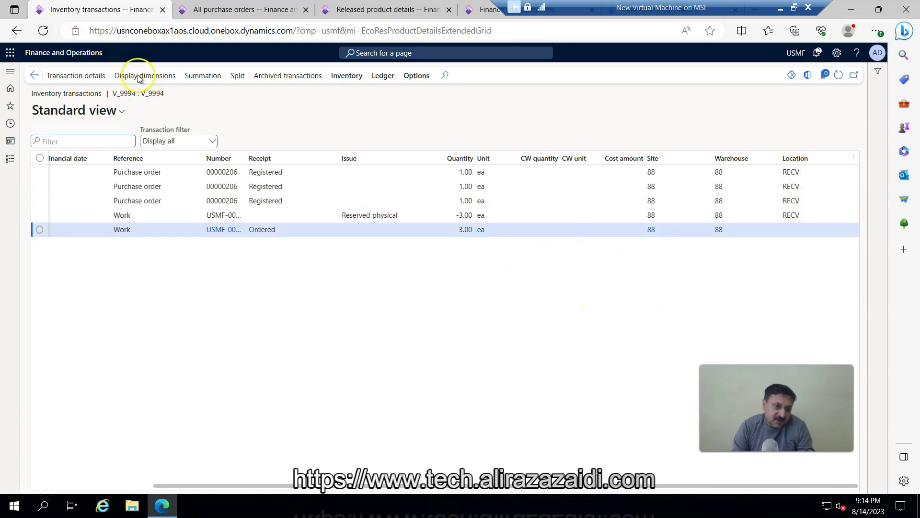
left_click(730, 306)
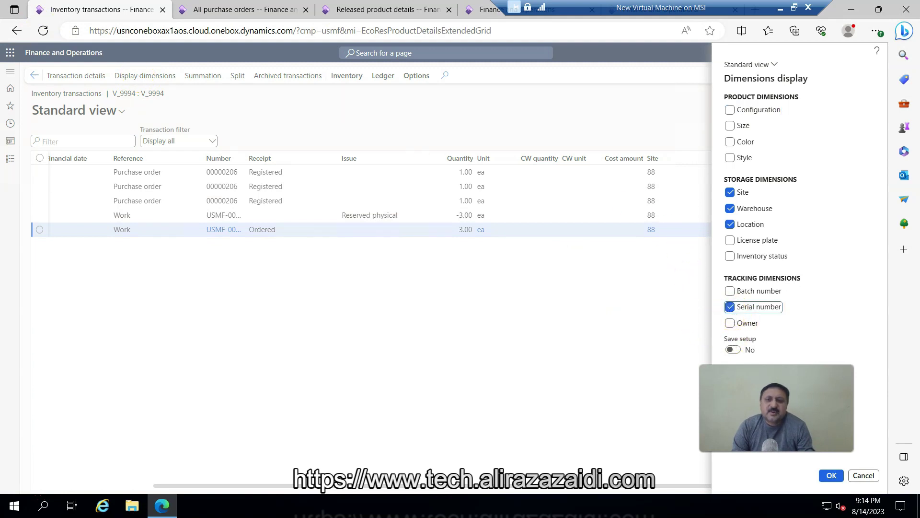
left_click(832, 475)
left_click_drag(588, 484, 700, 485)
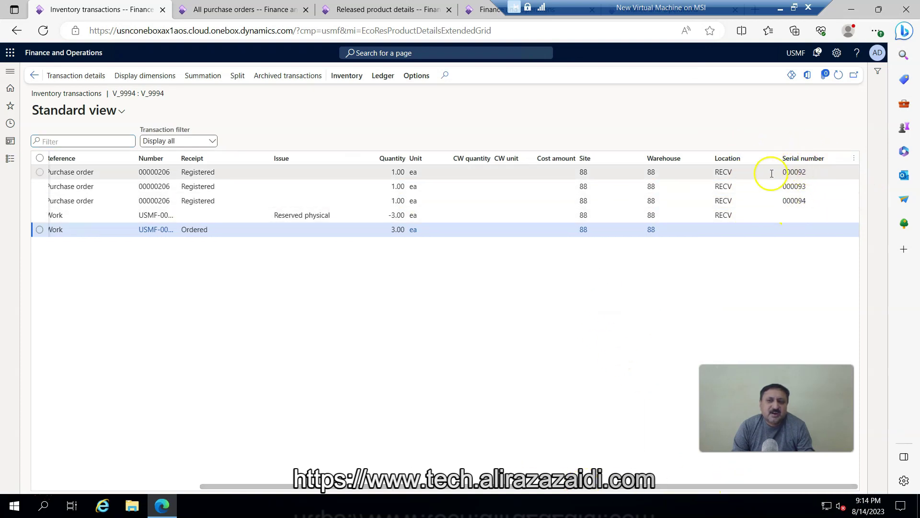
left_click_drag(581, 485, 322, 485)
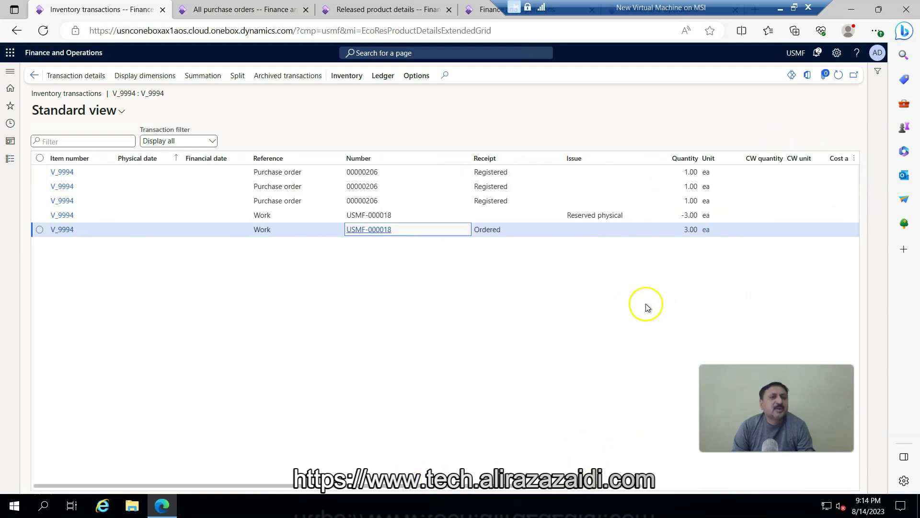
Leave item receiving on the mobile device and complete the PO-PUT work for license plate X-000010, picking from RECV and putting to BULK-002.
left_click(478, 13)
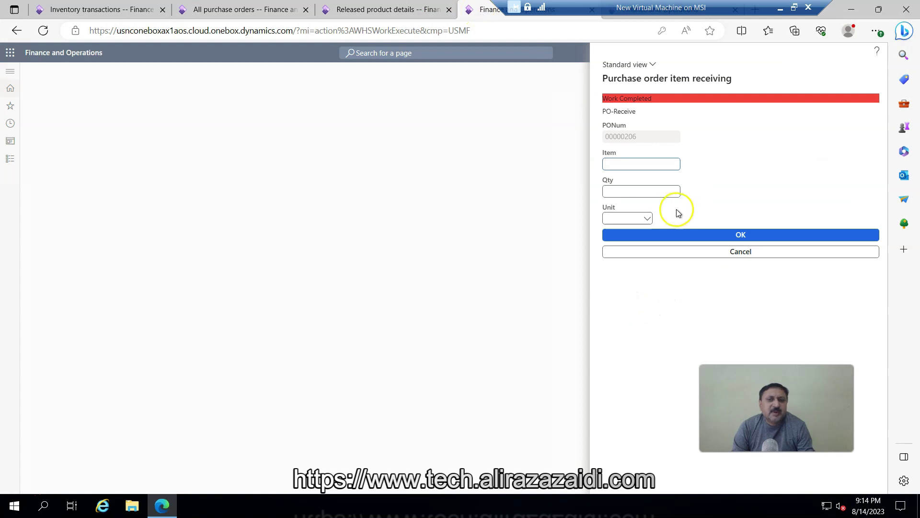
left_click(751, 260)
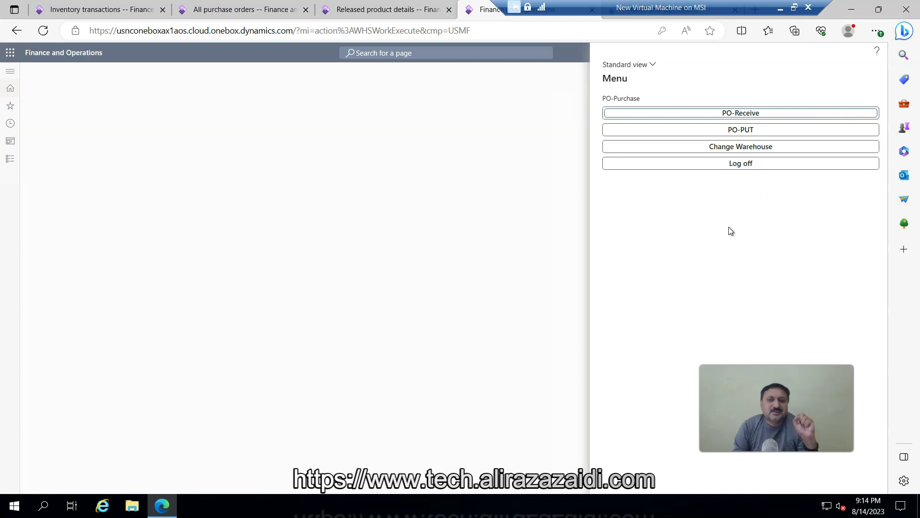
left_click(753, 135)
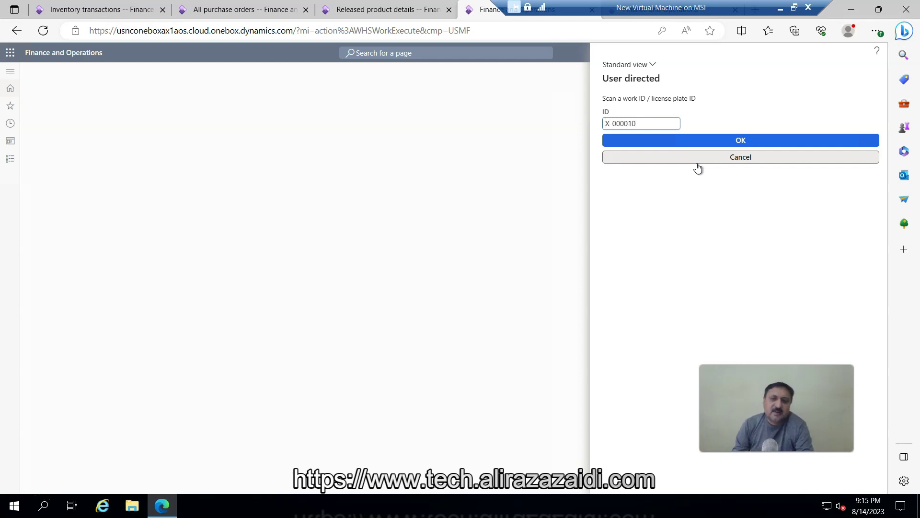
left_click(743, 139)
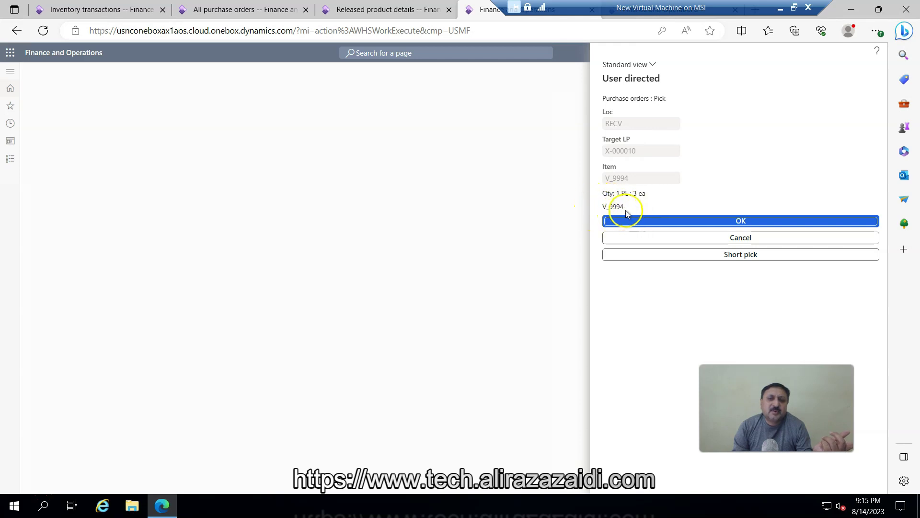
left_click(733, 223)
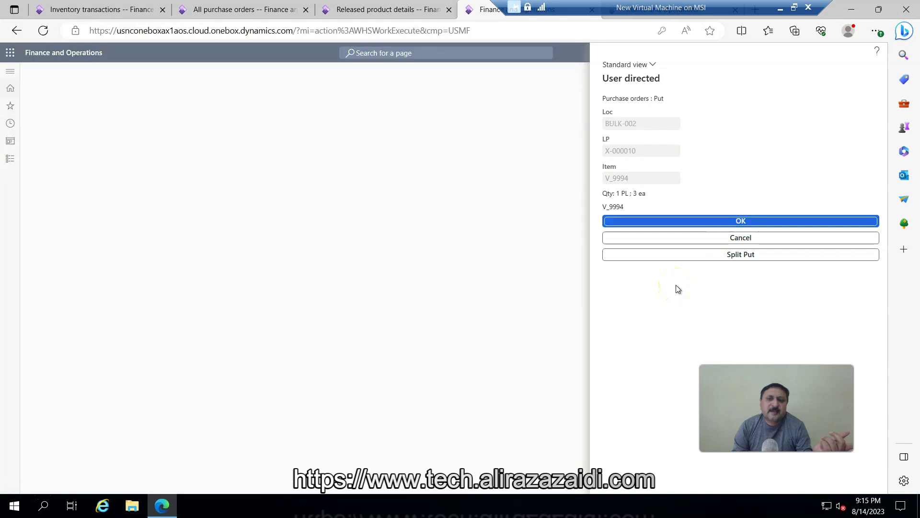
left_click(733, 222)
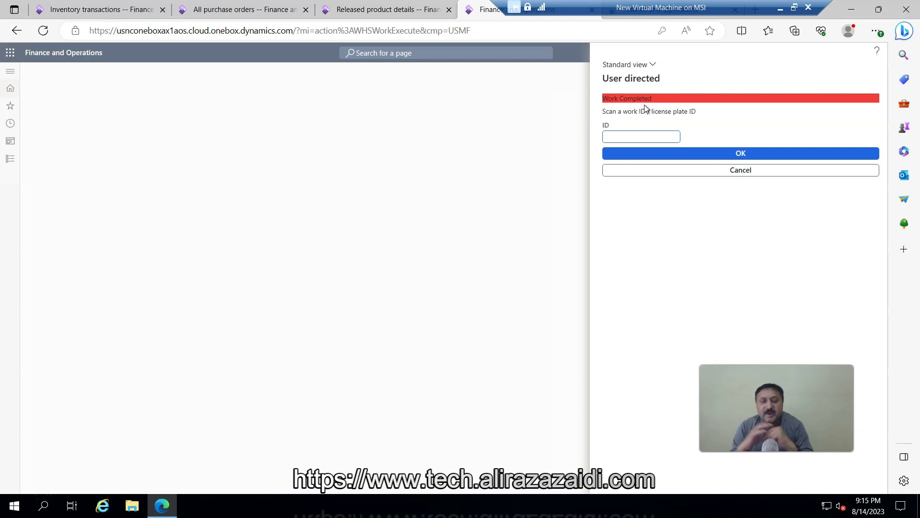
Refresh V_9994's inventory transactions and examine the receipt and issue status, location and serial number of each movement.
left_click(81, 8)
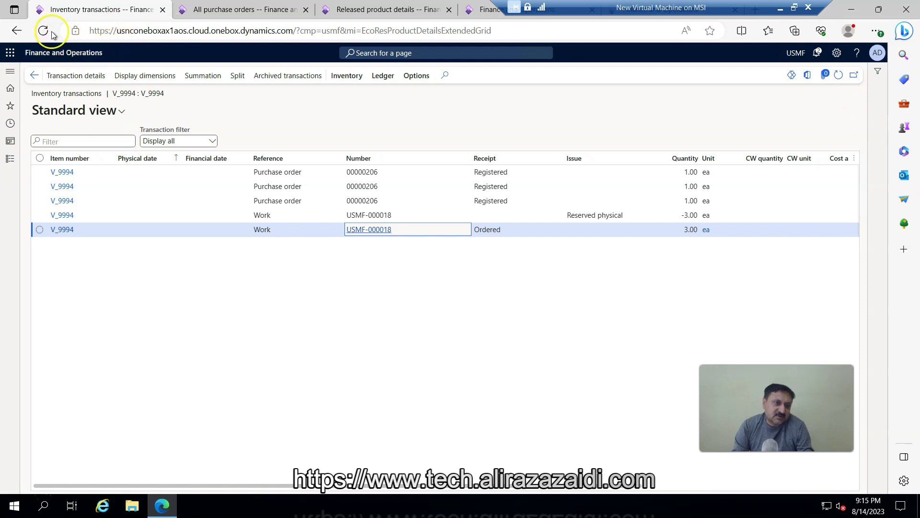
left_click(838, 76)
left_click(354, 319)
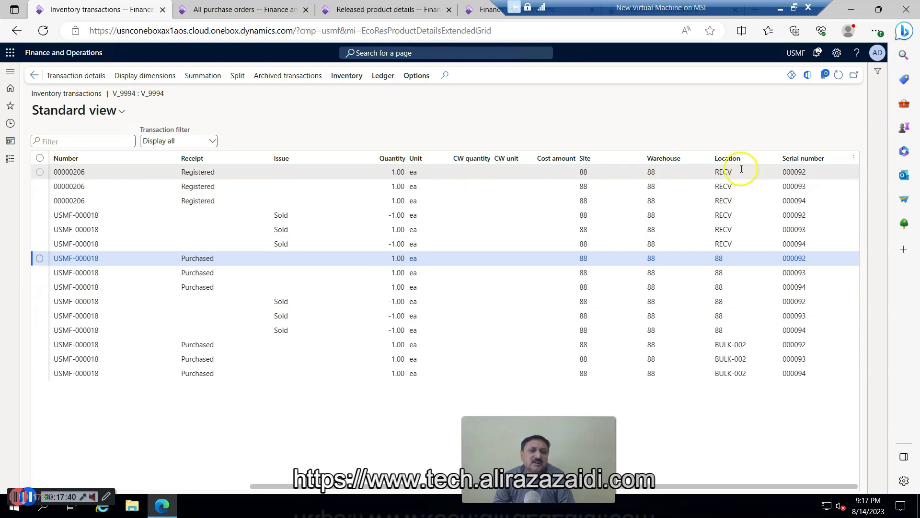
mouse_move(739, 167)
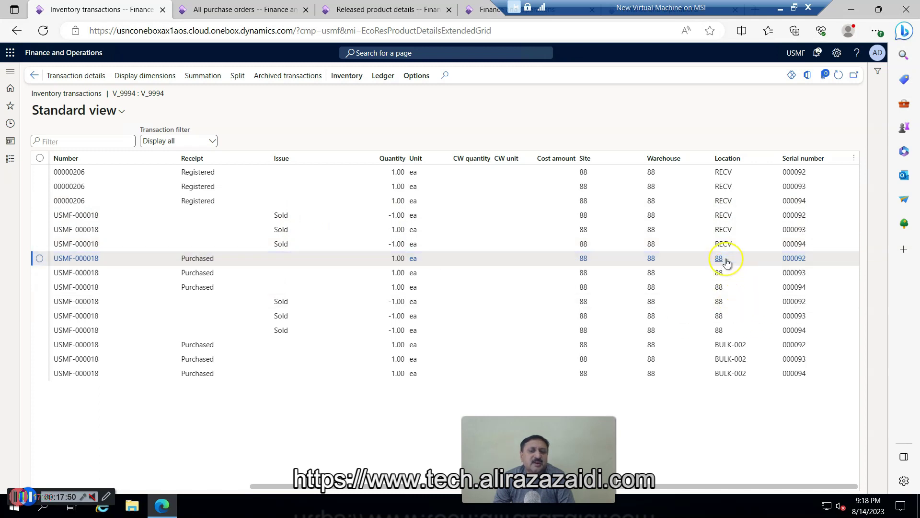
mouse_move(727, 263)
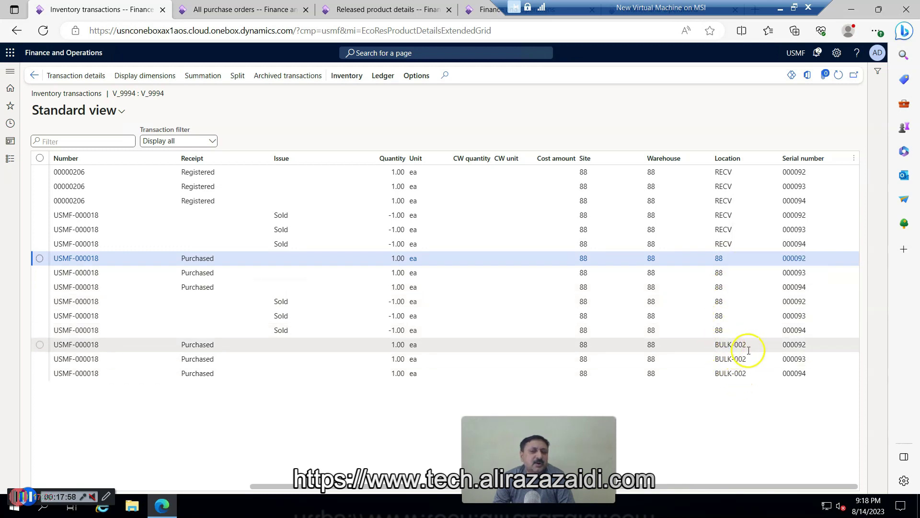
mouse_move(749, 350)
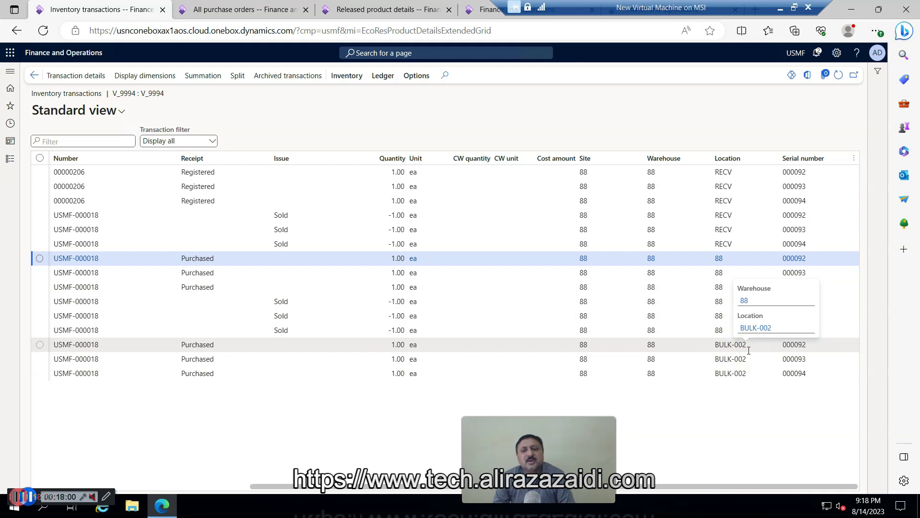